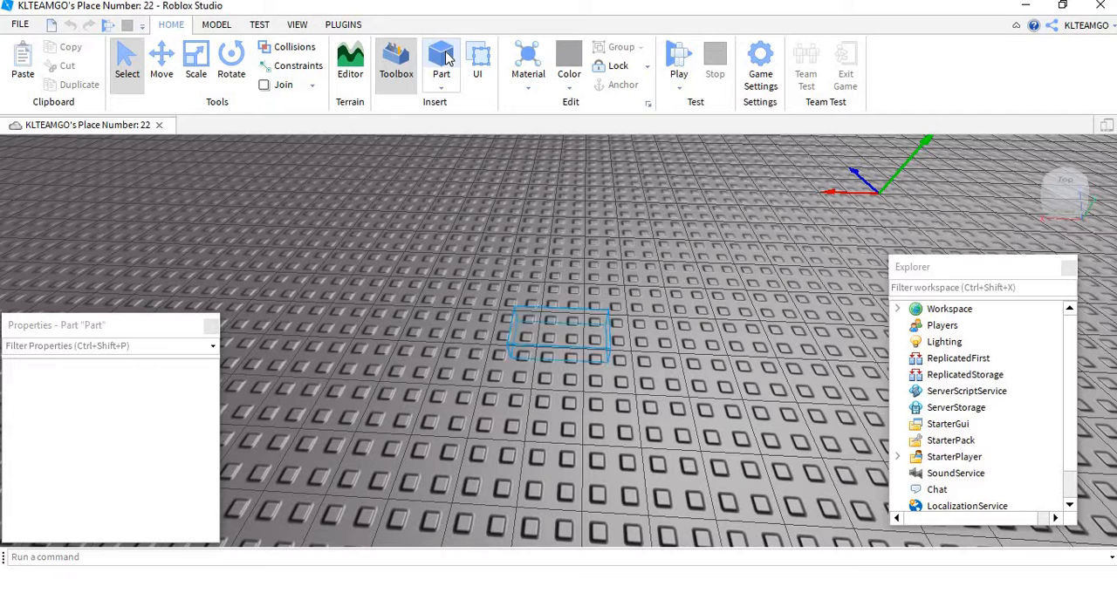
Step: Insert block parts at the same spot on the baseplate to make a stack of six
{"action": "left_click", "coordinate": [447, 57]}
{"action": "left_click", "coordinate": [447, 58]}
{"action": "left_click", "coordinate": [450, 57]}
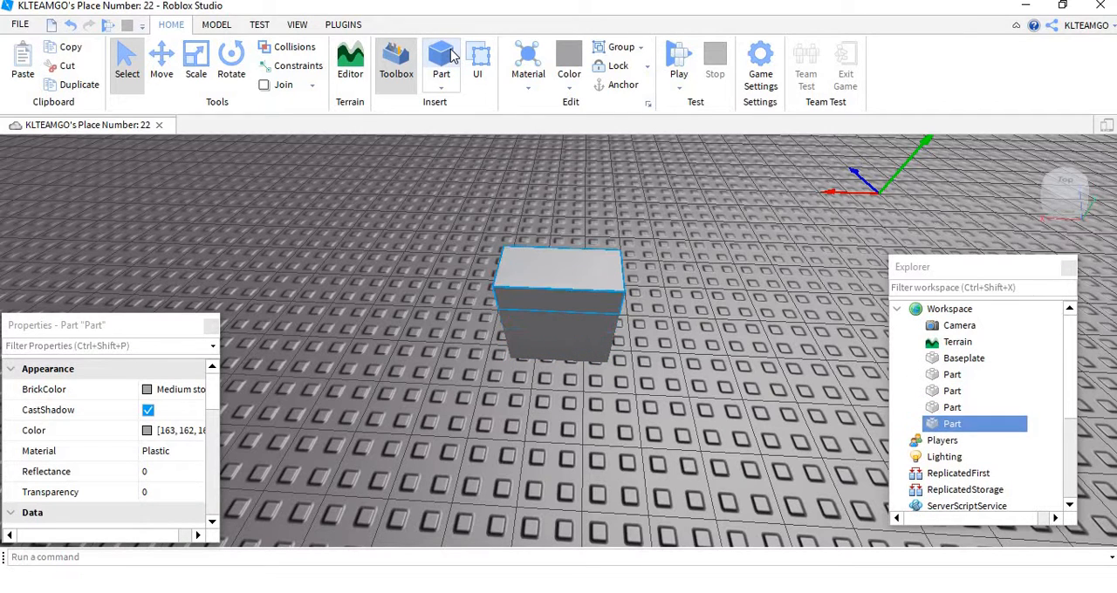
{"action": "left_click", "coordinate": [451, 57]}
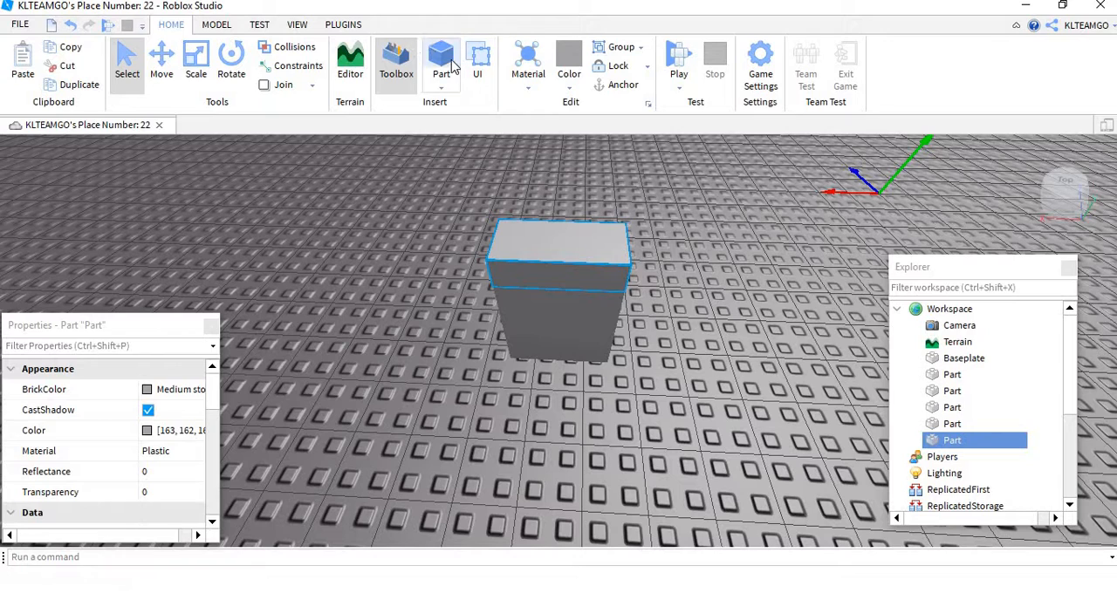
{"action": "left_click", "coordinate": [452, 60]}
Step: Spread the stacked blocks apart across the baseplate so that each one stands separately
{"action": "right_click_drag", "start_coordinate": [751, 376], "coordinate": [703, 316]}
{"action": "left_click_drag", "start_coordinate": [702, 316], "coordinate": [829, 349]}
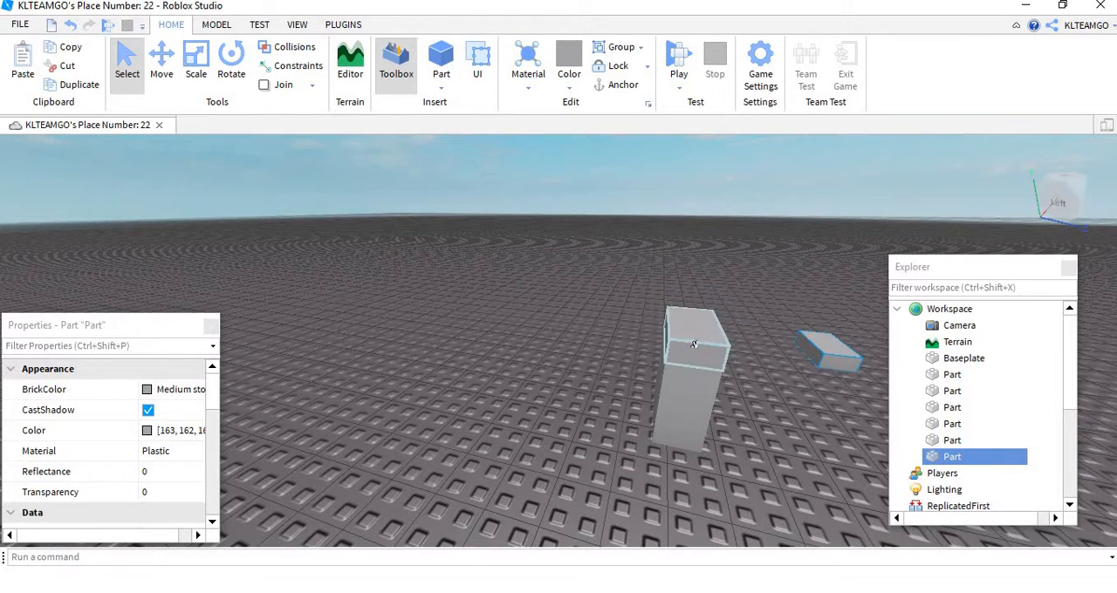
{"action": "left_click_drag", "start_coordinate": [546, 311], "coordinate": [524, 314]}
{"action": "left_click_drag", "start_coordinate": [697, 354], "coordinate": [744, 370]}
{"action": "left_click_drag", "start_coordinate": [728, 321], "coordinate": [766, 290]}
{"action": "left_click_drag", "start_coordinate": [685, 384], "coordinate": [640, 419]}
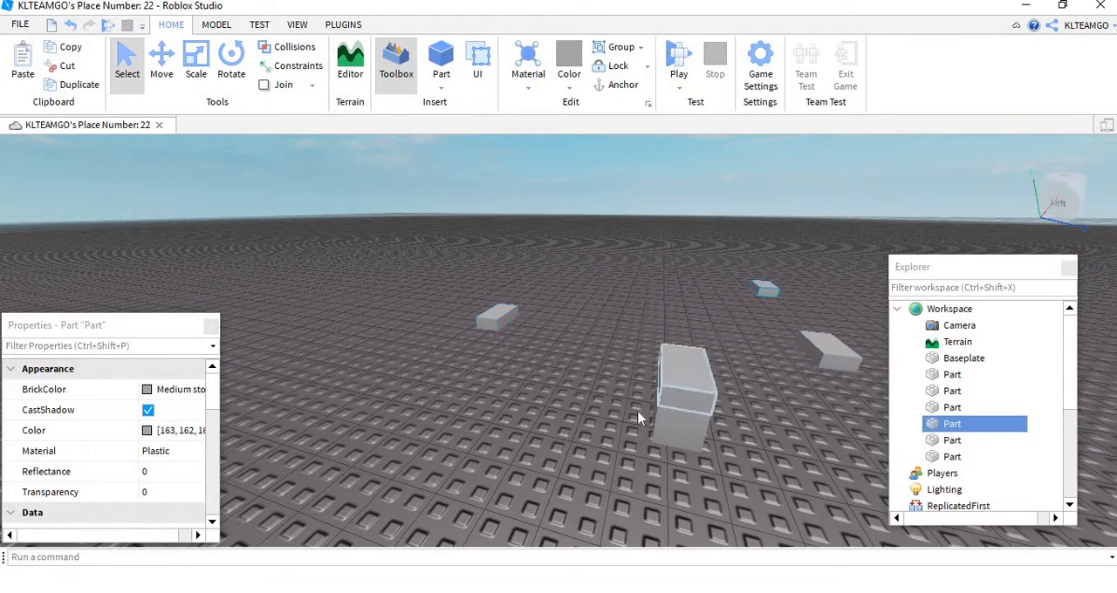
{"action": "left_click_drag", "start_coordinate": [671, 369], "coordinate": [550, 397]}
{"action": "left_click_drag", "start_coordinate": [720, 361], "coordinate": [758, 317]}
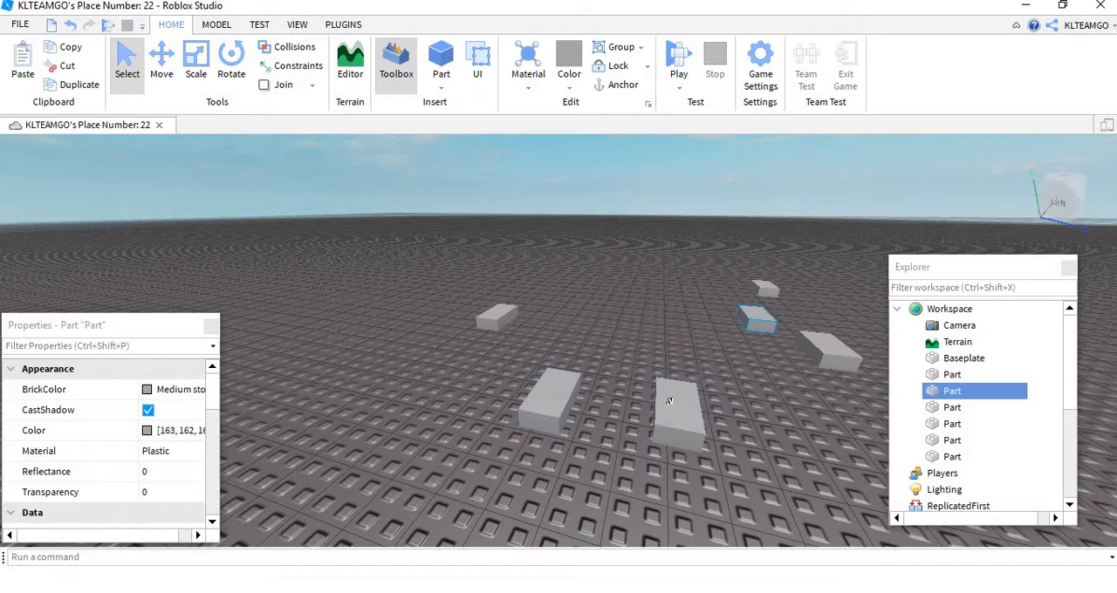
{"action": "left_click_drag", "start_coordinate": [672, 413], "coordinate": [614, 333]}
{"action": "right_click_drag", "start_coordinate": [681, 328], "coordinate": [695, 334]}
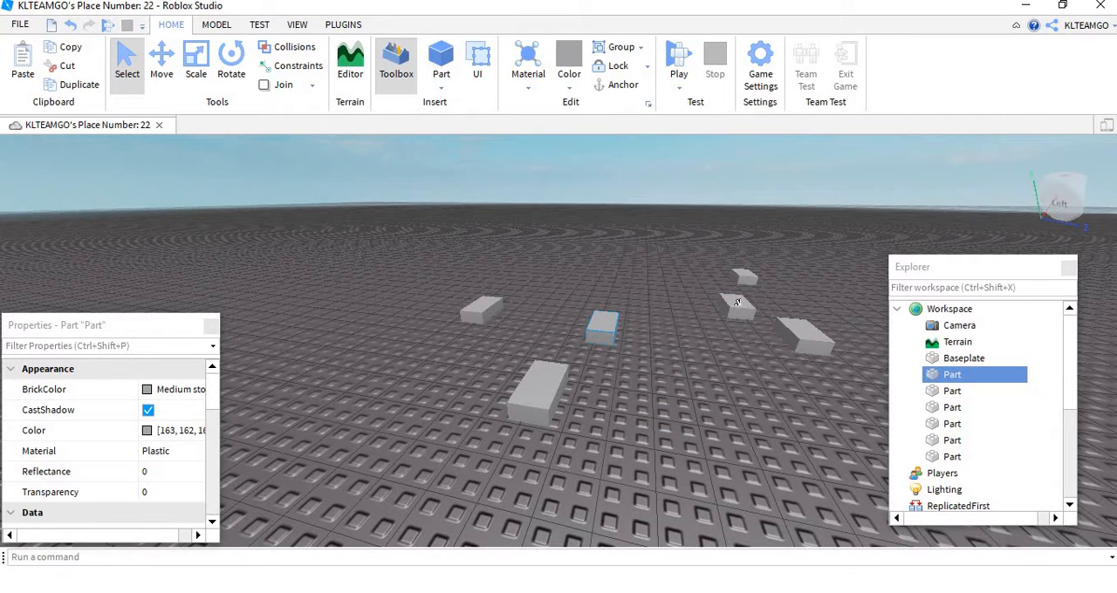
Step: Delete the block nearest the camera from the group on the baseplate
{"action": "left_click", "coordinate": [537, 398]}
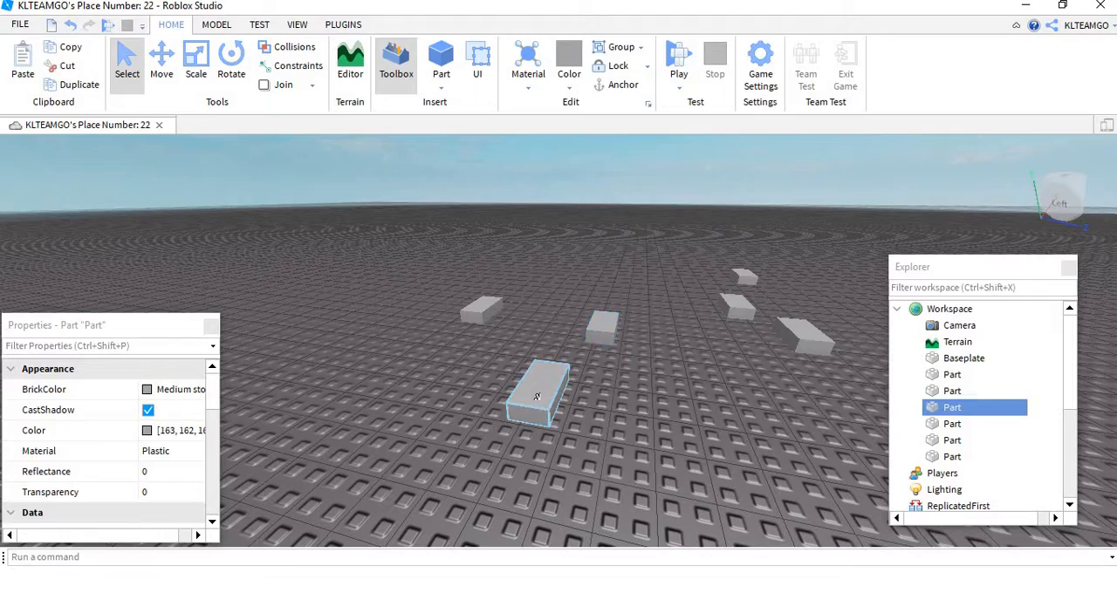
{"action": "right_click", "coordinate": [538, 400]}
{"action": "left_click", "coordinate": [636, 17]}
{"action": "right_click_drag", "start_coordinate": [587, 408], "coordinate": [674, 299]}
{"action": "key", "text": "s"}
{"action": "key", "text": "d"}
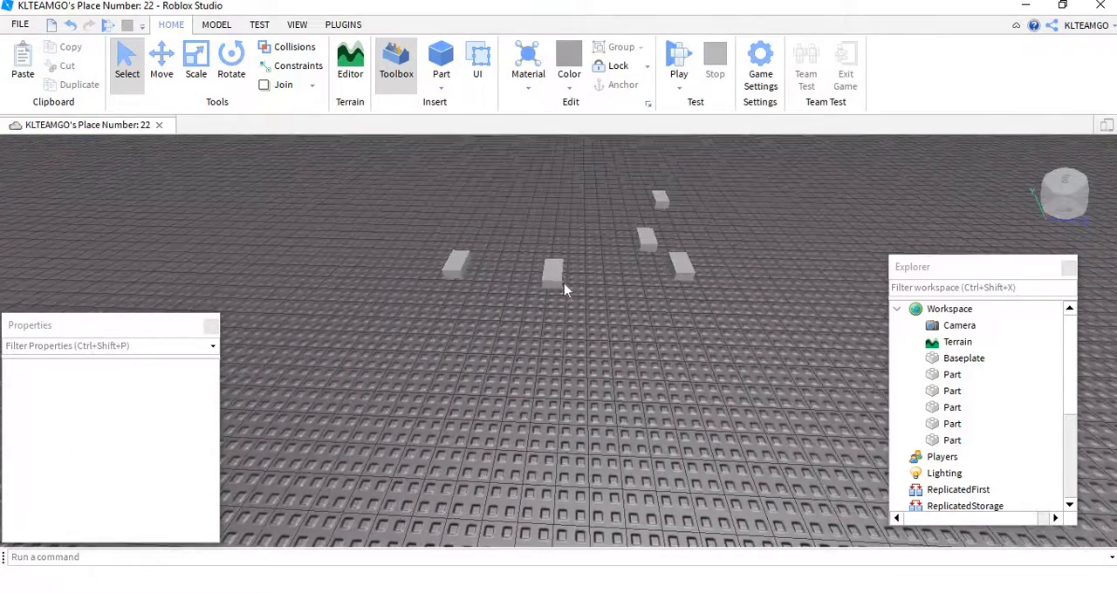
Step: Move the middle block forward onto a clear area of the baseplate
{"action": "left_click_drag", "start_coordinate": [545, 288], "coordinate": [521, 373]}
{"action": "key", "text": "w"}
{"action": "right_click_drag", "start_coordinate": [569, 385], "coordinate": [526, 346]}
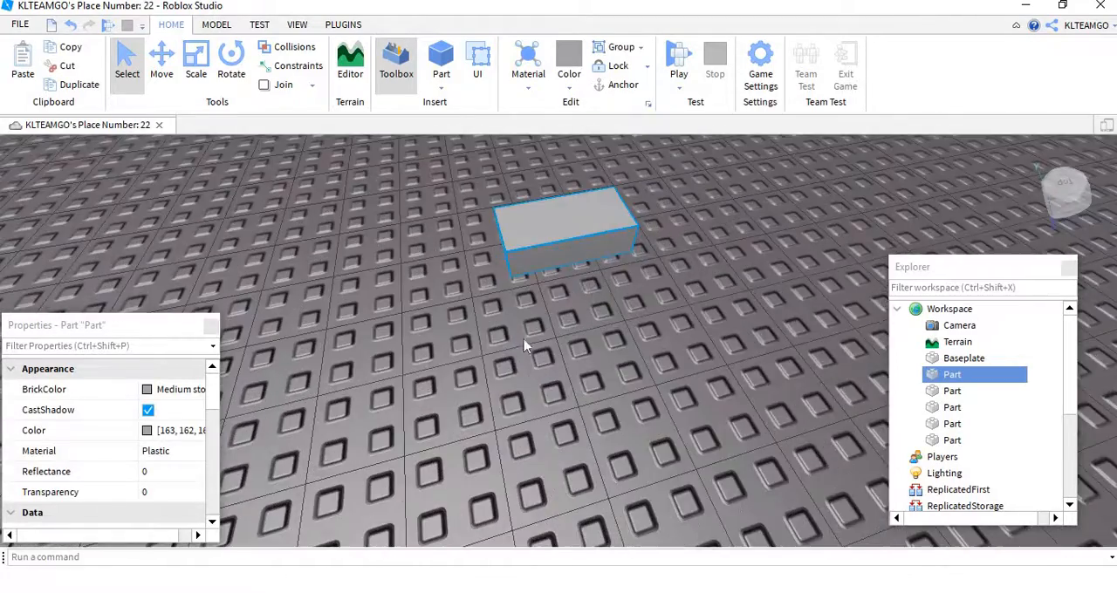
Step: Scale the separated block into a thin, upright wall panel by narrowing it, lengthening its base and raising its height
{"action": "key", "text": "s"}
{"action": "left_click", "coordinate": [202, 75]}
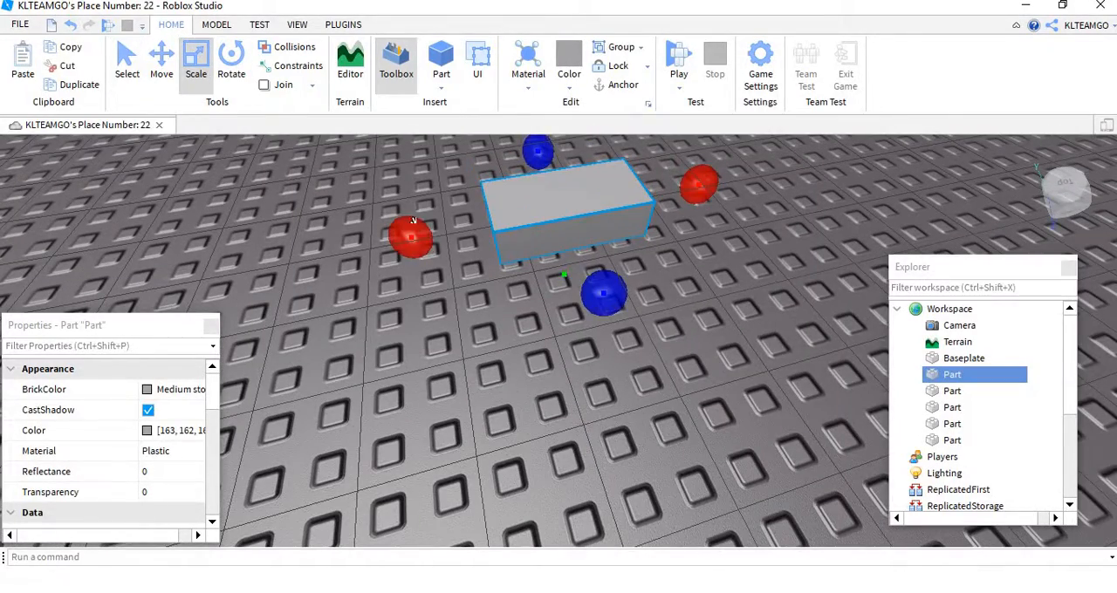
{"action": "left_click_drag", "start_coordinate": [413, 221], "coordinate": [546, 237]}
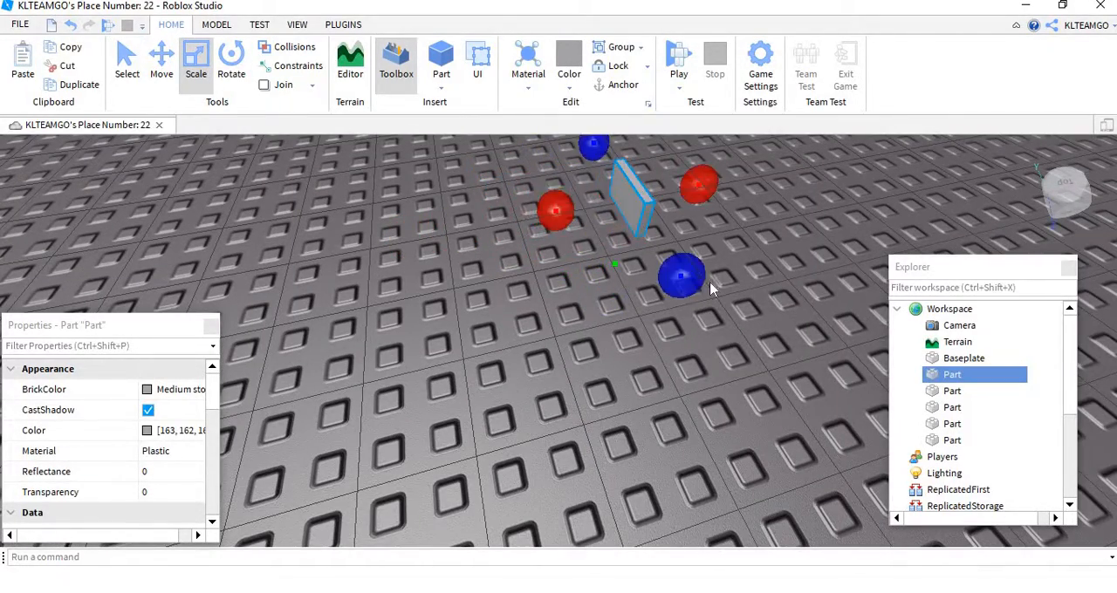
{"action": "key", "text": "s"}
{"action": "left_click_drag", "start_coordinate": [680, 276], "coordinate": [671, 326]}
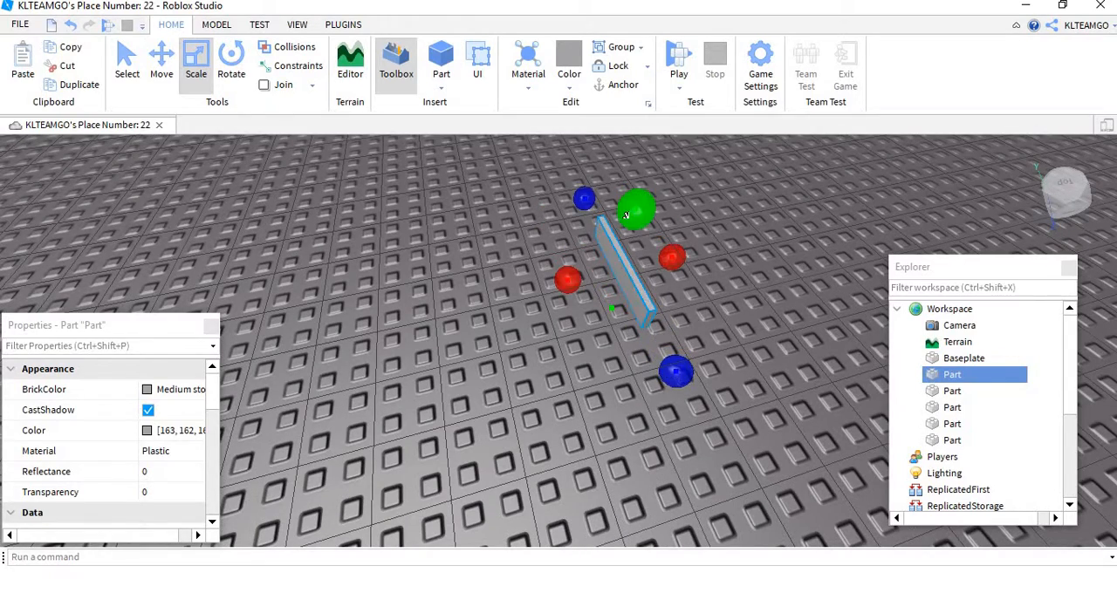
{"action": "key", "text": "s"}
{"action": "left_click_drag", "start_coordinate": [695, 165], "coordinate": [682, 188]}
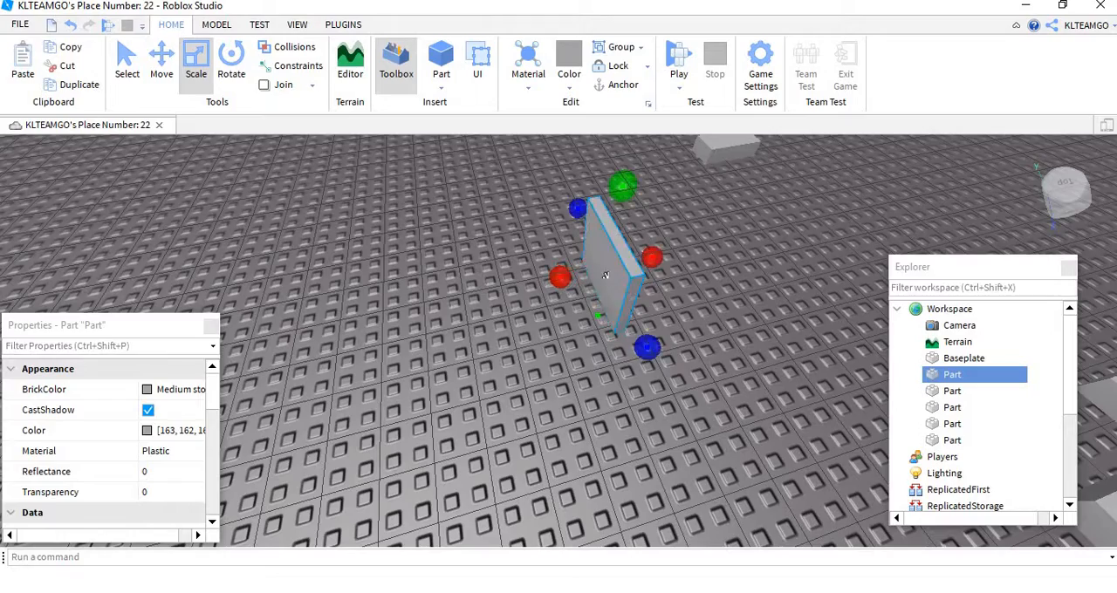
Step: Bring a second grey block over and place it against the face of the upright panel
{"action": "key", "text": "a"}
{"action": "right_click_drag", "start_coordinate": [605, 276], "coordinate": [632, 216]}
{"action": "key", "text": "w"}
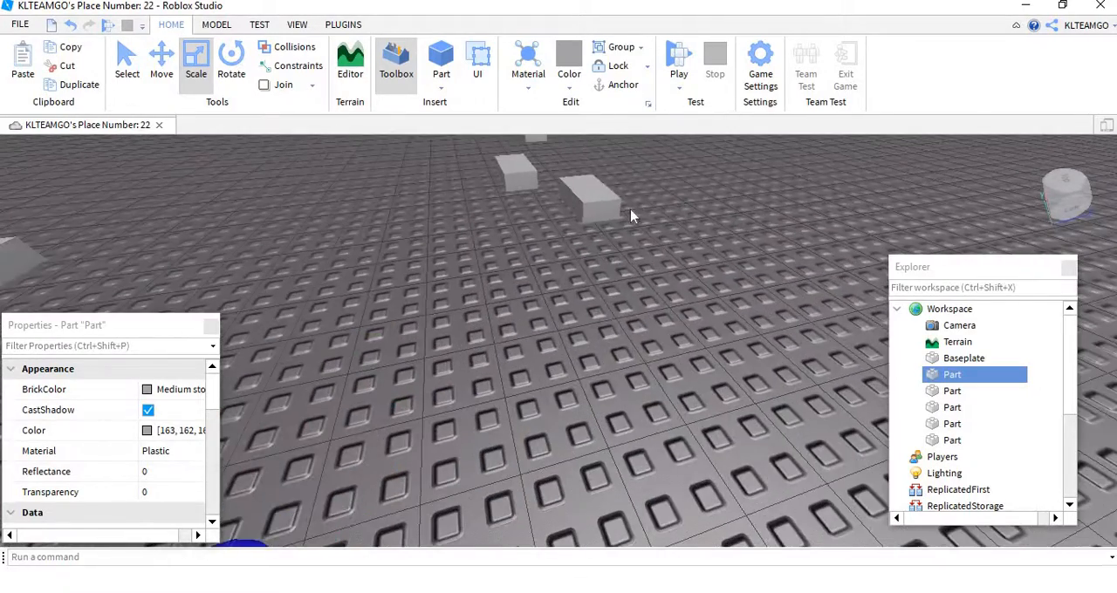
{"action": "left_click", "coordinate": [579, 203]}
{"action": "key", "text": "f"}
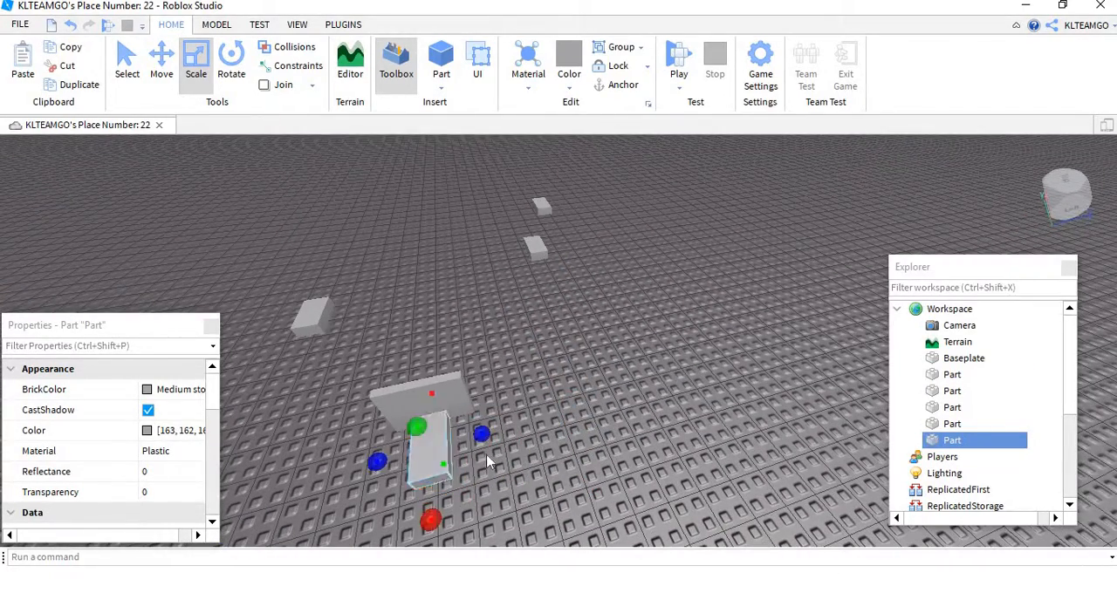
Step: Stretch the second block lengthwise so that it passes through the upright panel
{"action": "scroll", "coordinate": [471, 452], "scroll_direction": "up", "scroll_amount": 4}
{"action": "right_click_drag", "start_coordinate": [488, 462], "coordinate": [583, 353]}
{"action": "scroll", "coordinate": [636, 359], "scroll_direction": "down", "scroll_amount": 3}
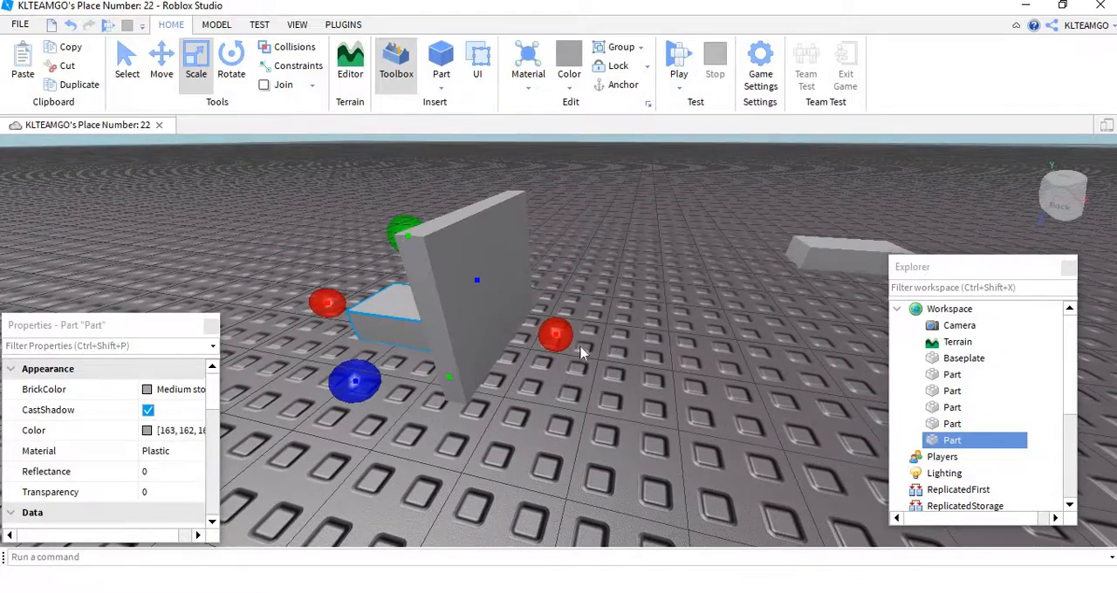
{"action": "left_click_drag", "start_coordinate": [555, 326], "coordinate": [651, 340]}
{"action": "right_click_drag", "start_coordinate": [651, 339], "coordinate": [499, 319]}
Step: Scale the crossing block's height, leaving a narrow margin of panel above and below it
{"action": "scroll", "coordinate": [432, 266], "scroll_direction": "down", "scroll_amount": 2}
{"action": "left_click_drag", "start_coordinate": [429, 300], "coordinate": [449, 241]}
{"action": "scroll", "coordinate": [550, 321], "scroll_direction": "up", "scroll_amount": 3}
{"action": "right_click_drag", "start_coordinate": [552, 322], "coordinate": [549, 321]}
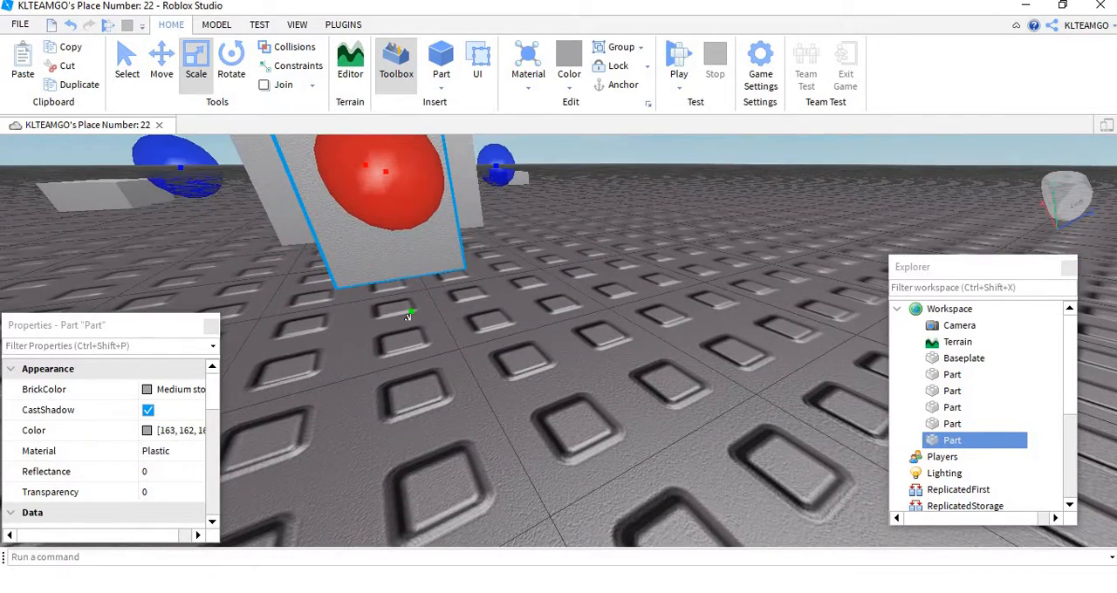
{"action": "left_click_drag", "start_coordinate": [408, 317], "coordinate": [408, 300]}
Step: Widen the crossing block sideways so that only a narrow margin of panel remains beside it
{"action": "right_click_drag", "start_coordinate": [417, 292], "coordinate": [473, 307]}
{"action": "scroll", "coordinate": [473, 307], "scroll_direction": "down", "scroll_amount": 3}
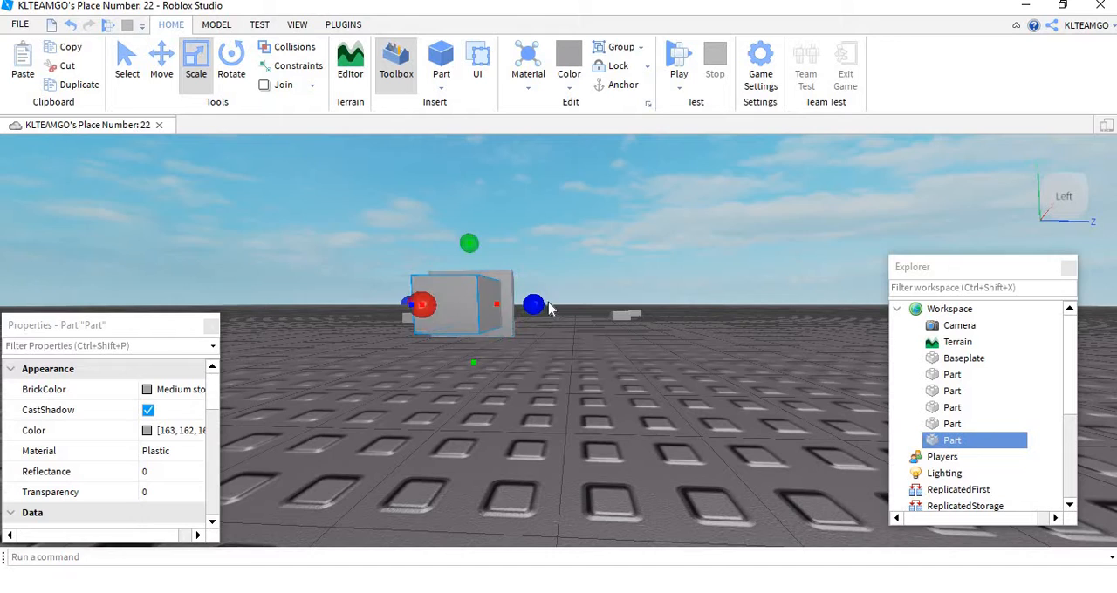
{"action": "right_click_drag", "start_coordinate": [549, 309], "coordinate": [466, 366]}
{"action": "scroll", "coordinate": [466, 367], "scroll_direction": "up", "scroll_amount": 3}
{"action": "scroll", "coordinate": [389, 382], "scroll_direction": "down", "scroll_amount": 3}
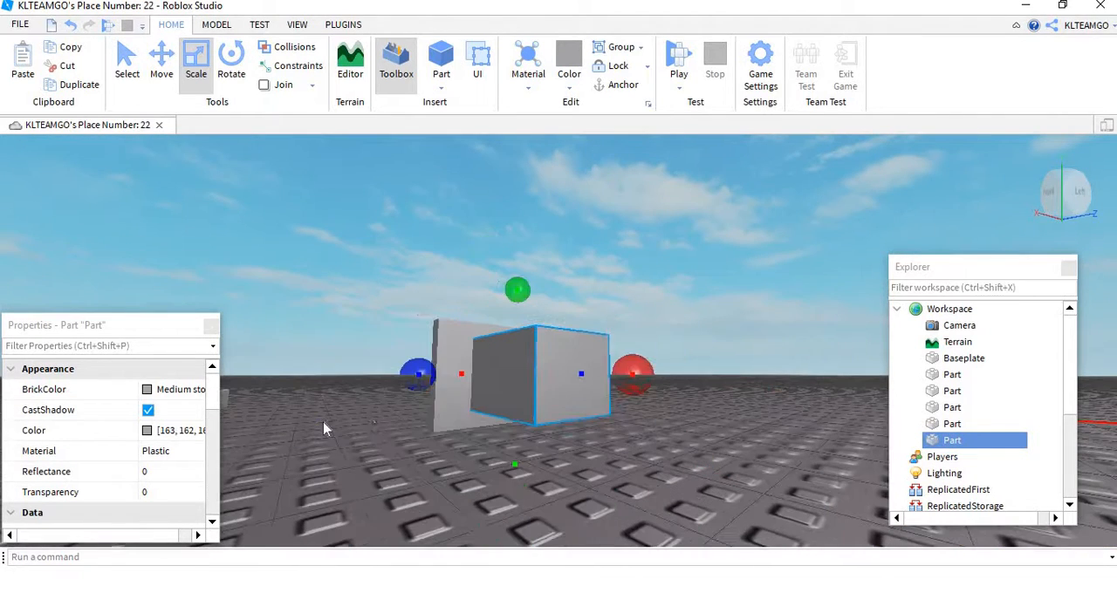
{"action": "left_click_drag", "start_coordinate": [423, 382], "coordinate": [414, 381]}
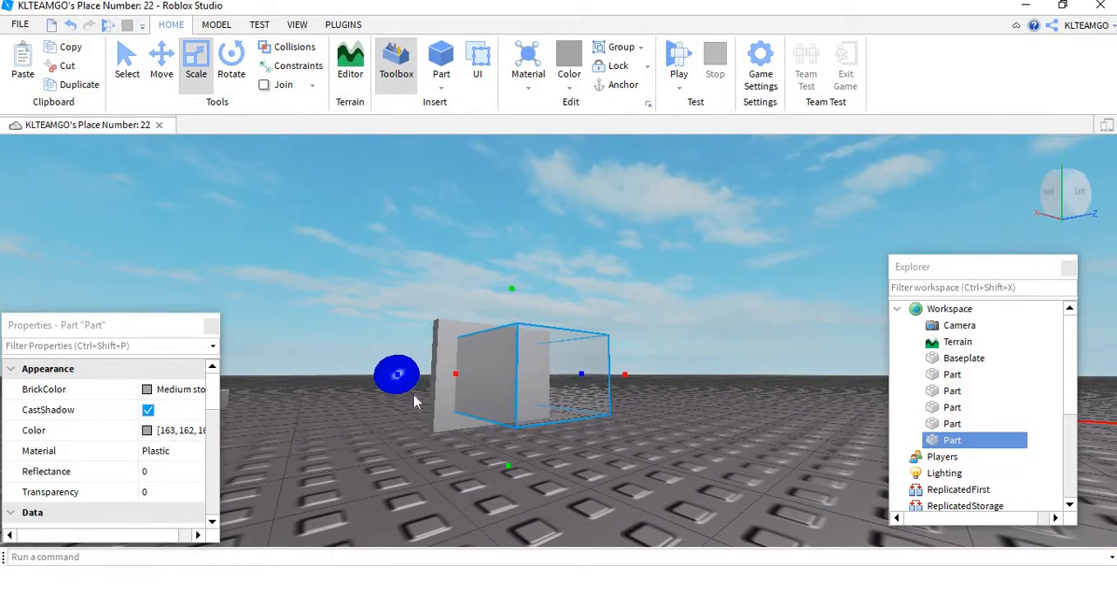
Step: Set the upright panel's material to WoodPlanks
{"action": "left_click", "coordinate": [447, 410]}
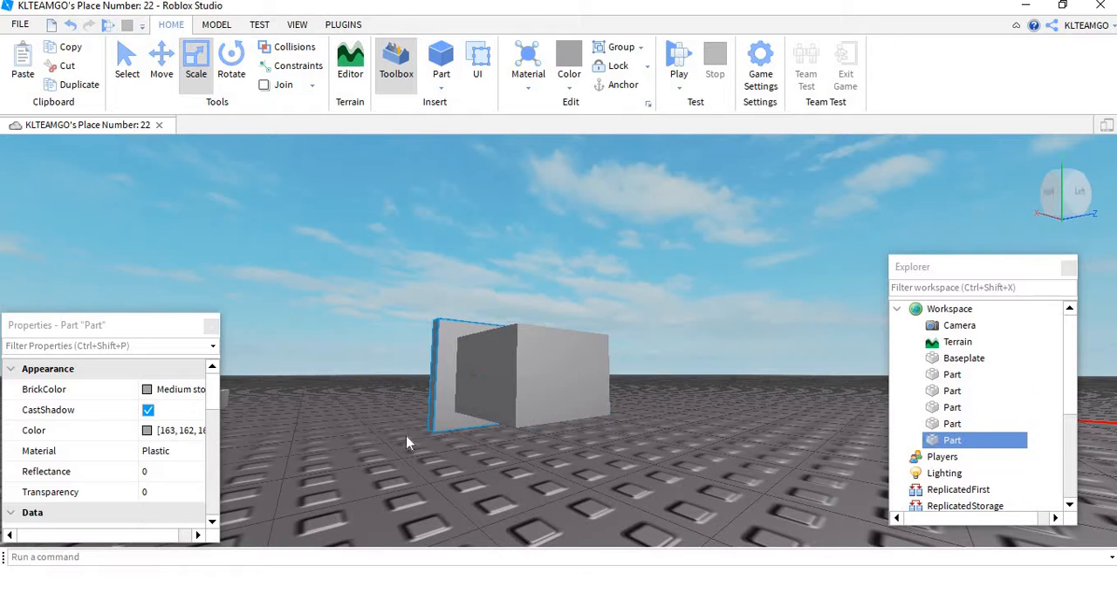
{"action": "left_click", "coordinate": [161, 453]}
{"action": "left_click", "coordinate": [161, 452]}
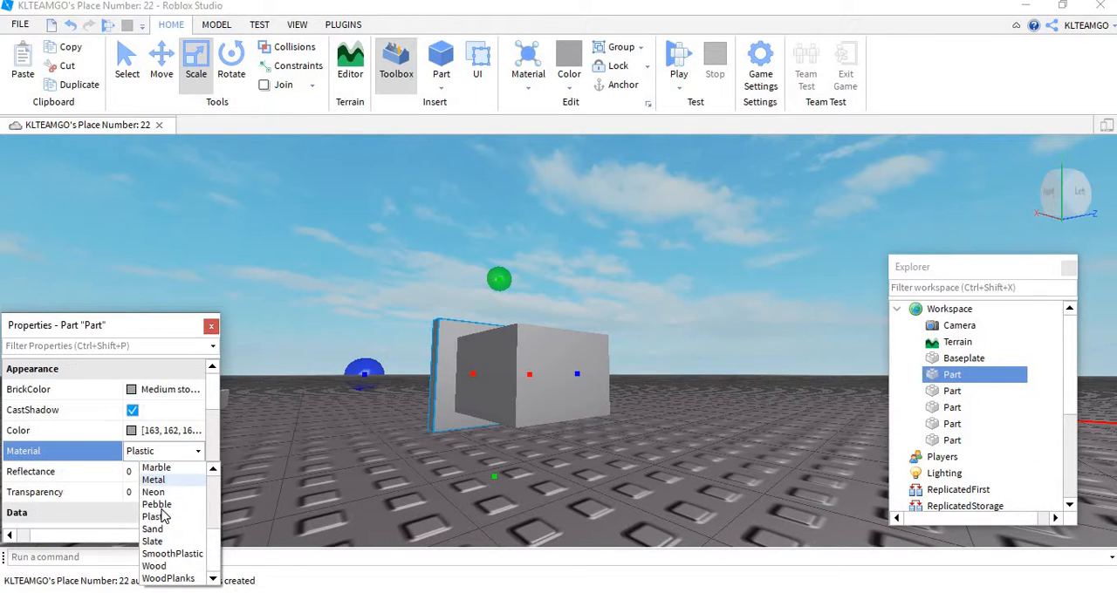
{"action": "left_click", "coordinate": [167, 578]}
Step: Set the upright panel's BrickColor to Dark orange
{"action": "left_click", "coordinate": [166, 389]}
{"action": "left_click", "coordinate": [166, 390]}
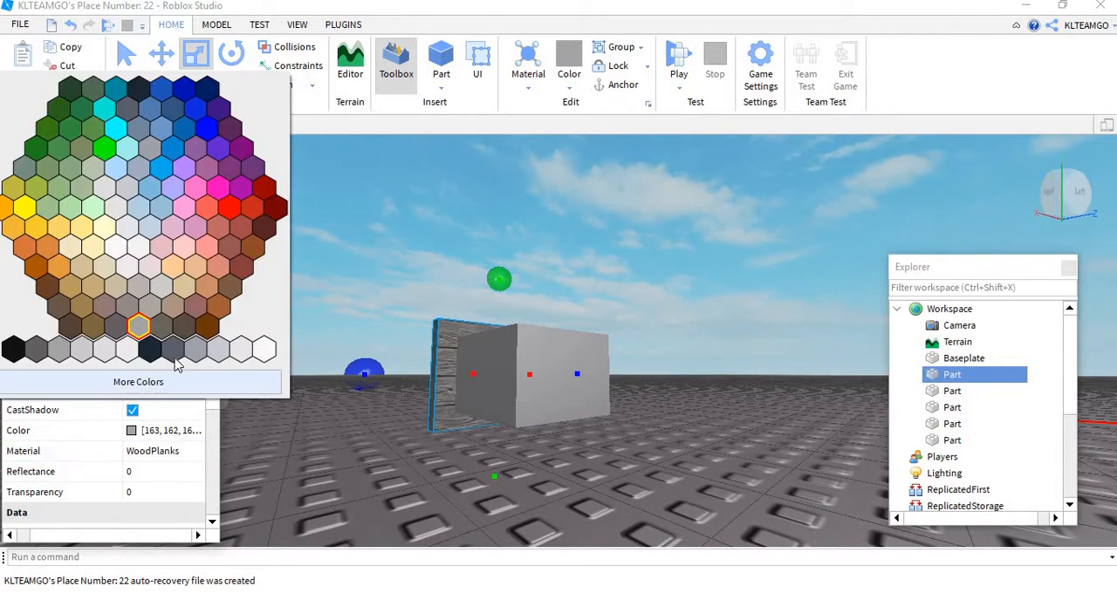
{"action": "left_click", "coordinate": [207, 325]}
{"action": "left_click", "coordinate": [218, 307]}
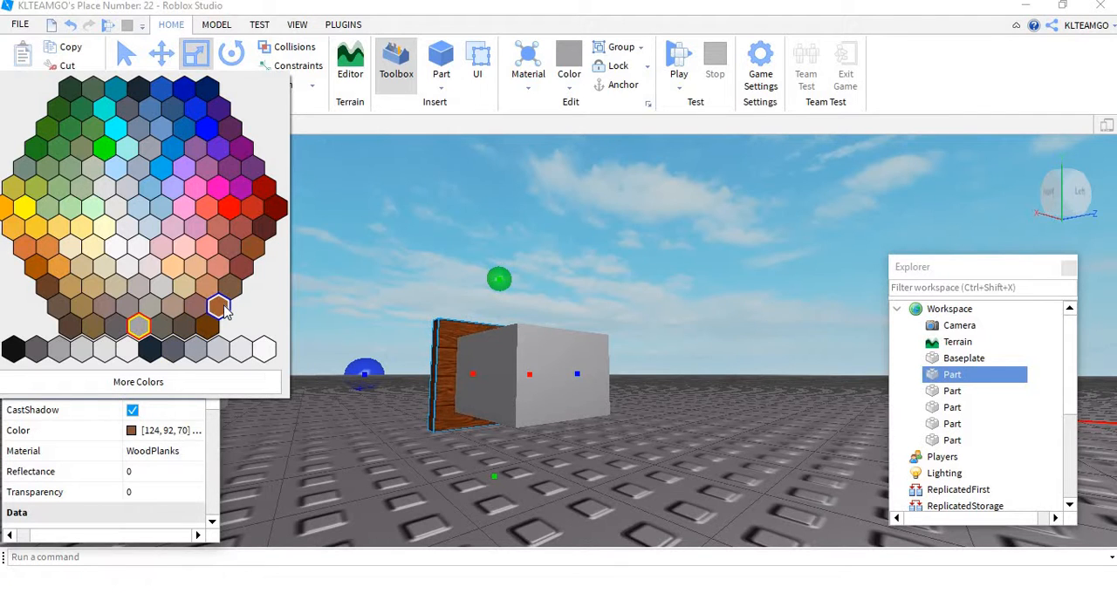
{"action": "left_click", "coordinate": [218, 307]}
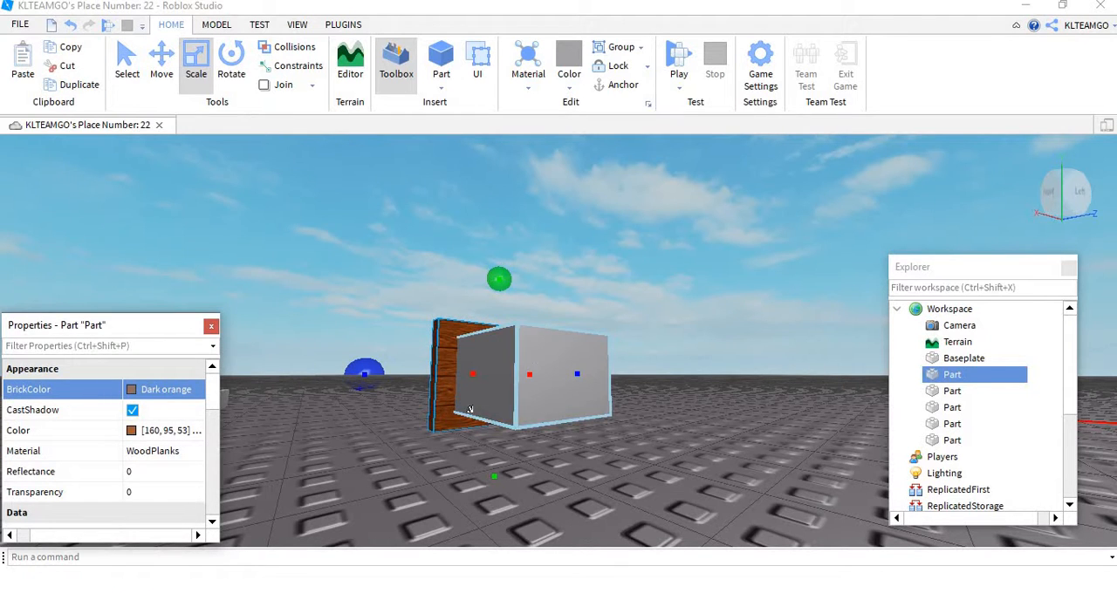
{"action": "right_click_drag", "start_coordinate": [755, 367], "coordinate": [568, 342]}
{"action": "scroll", "coordinate": [753, 357], "scroll_direction": "up", "scroll_amount": 4}
{"action": "scroll", "coordinate": [641, 356], "scroll_direction": "down", "scroll_amount": 5}
{"action": "scroll", "coordinate": [684, 373], "scroll_direction": "up", "scroll_amount": 2}
{"action": "left_click", "coordinate": [684, 373]}
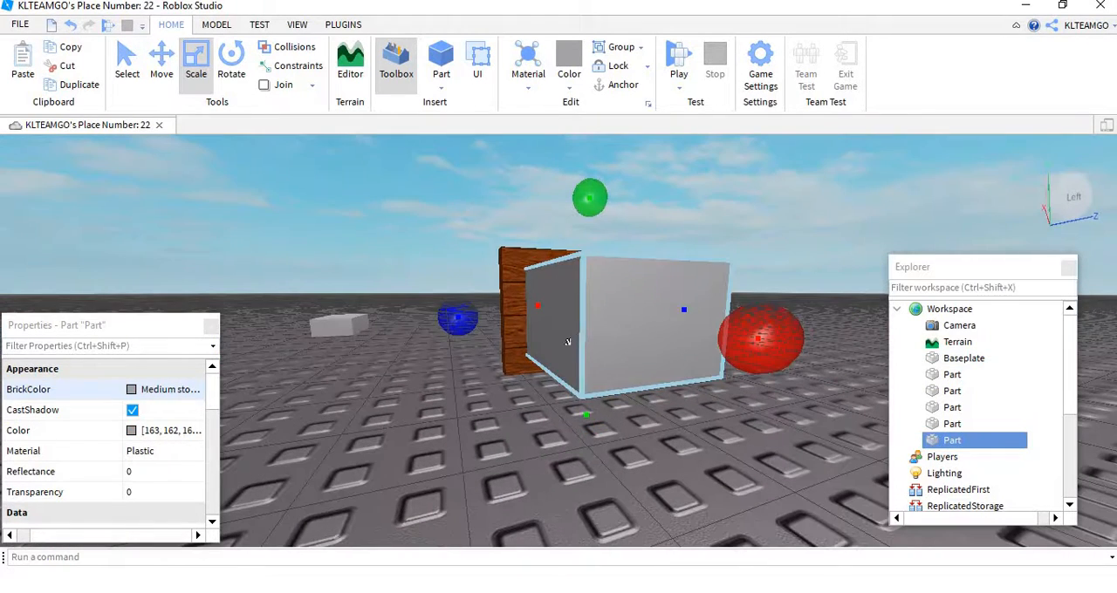
{"action": "left_click", "coordinate": [512, 346], "text": "ctrl"}
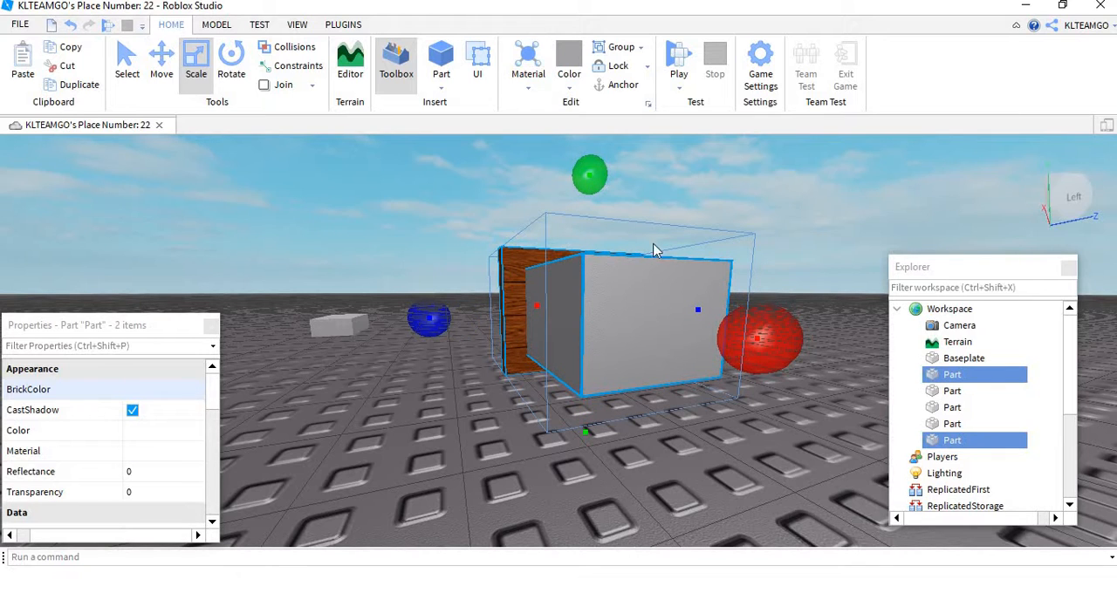
Step: Negate only the grey block that passes through the wooden panel
{"action": "left_click", "coordinate": [214, 24]}
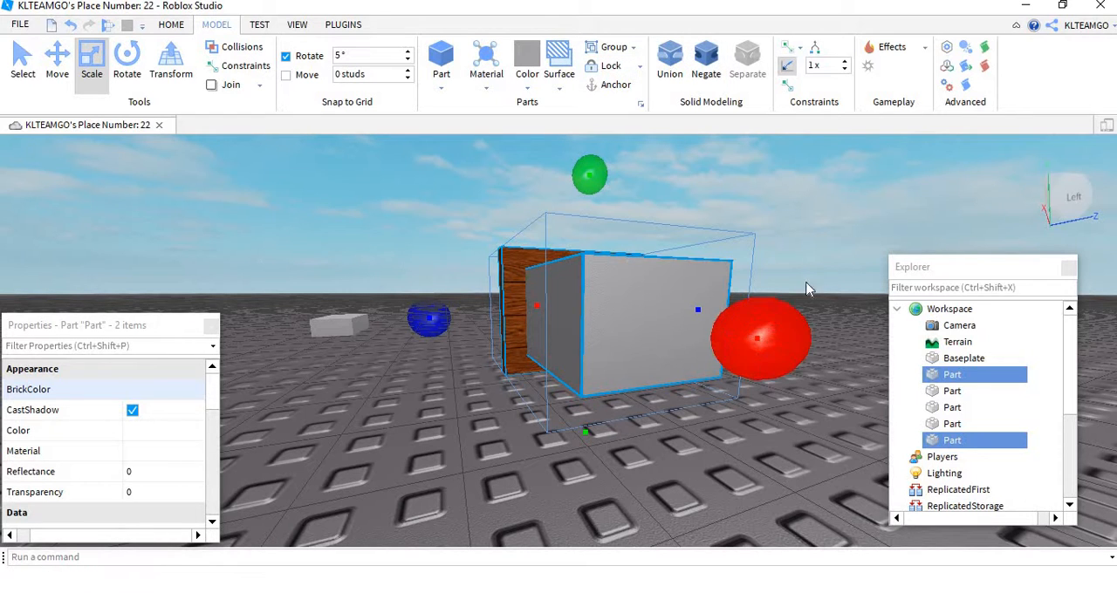
{"action": "left_click", "coordinate": [808, 287]}
{"action": "left_click", "coordinate": [665, 293]}
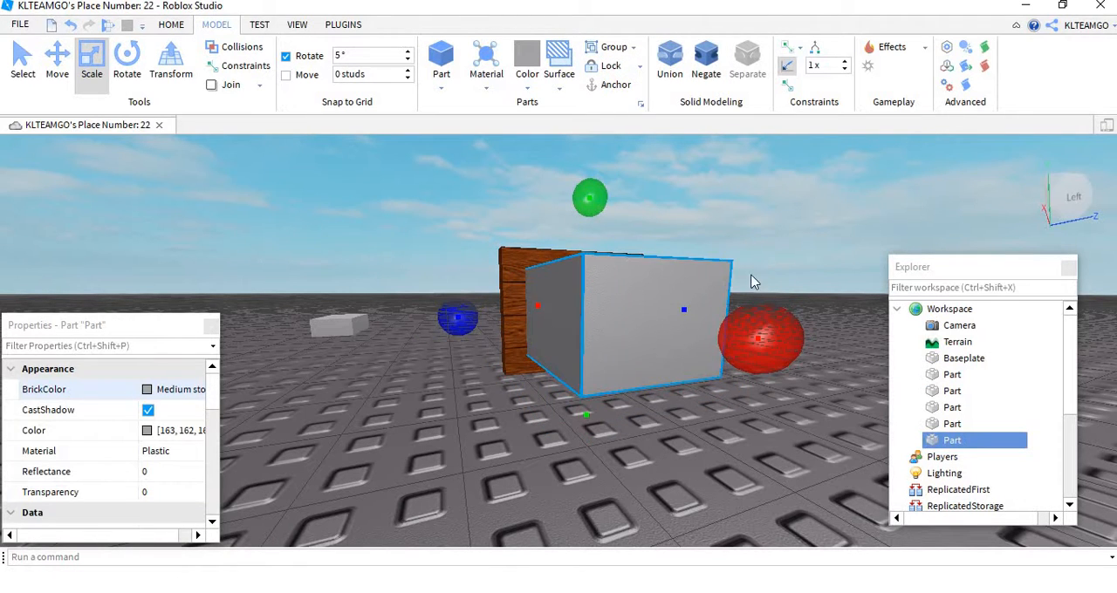
{"action": "right_click_drag", "start_coordinate": [661, 316], "coordinate": [724, 259]}
{"action": "scroll", "coordinate": [558, 292], "scroll_direction": "down", "scroll_amount": 3}
{"action": "right_click_drag", "start_coordinate": [559, 292], "coordinate": [536, 294]}
{"action": "key", "text": "f"}
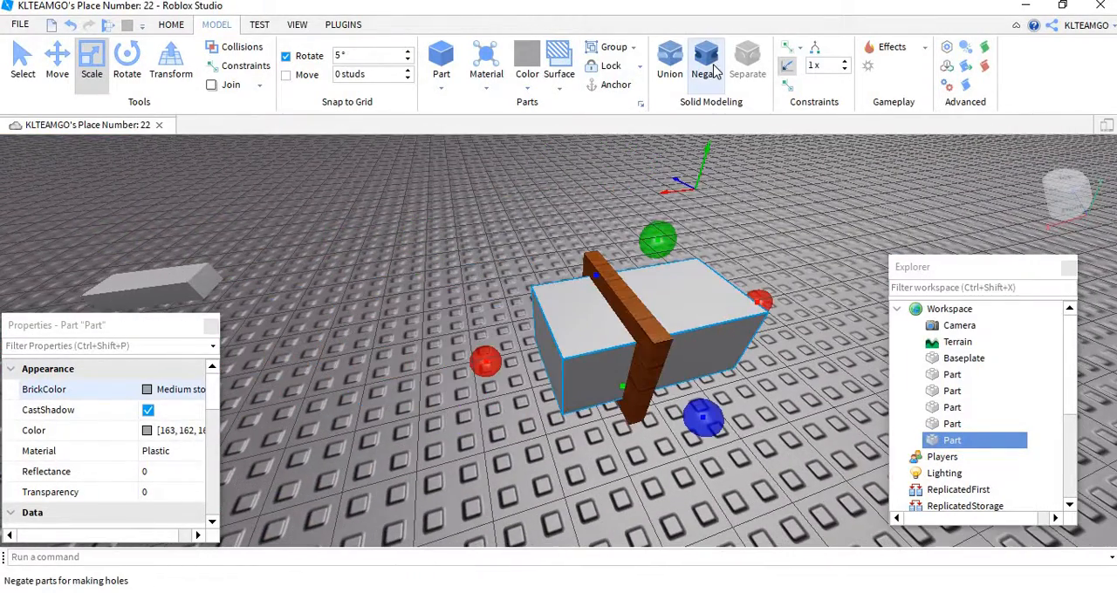
{"action": "left_click", "coordinate": [707, 63]}
Step: Union the negative block with the wooden panel to cut a window opening through it
{"action": "right_click_drag", "start_coordinate": [699, 218], "coordinate": [540, 355]}
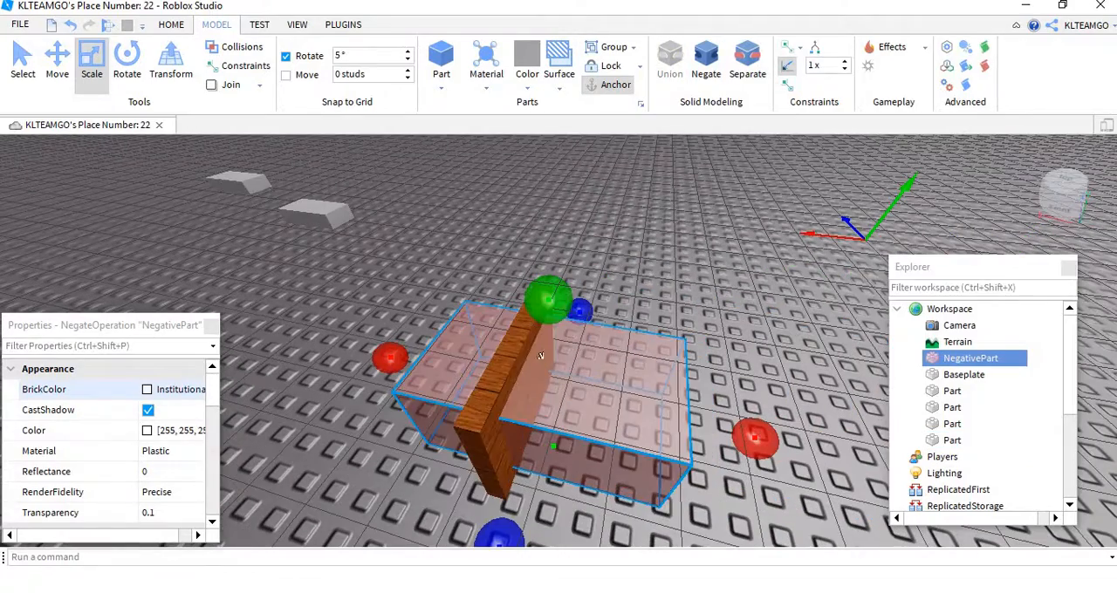
{"action": "left_click", "coordinate": [480, 422], "text": "ctrl"}
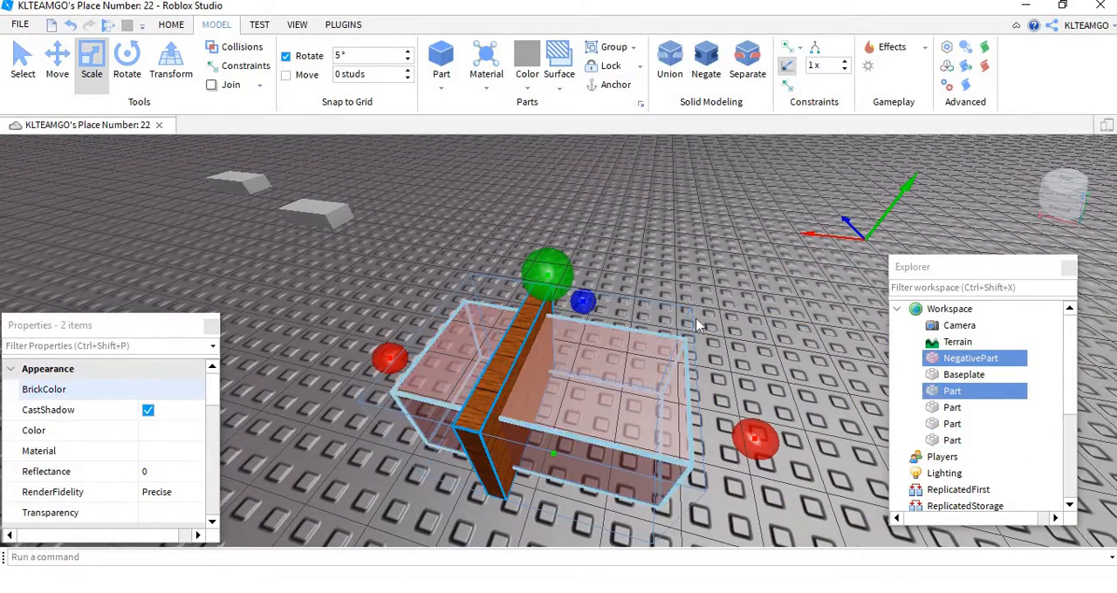
{"action": "left_click", "coordinate": [672, 54]}
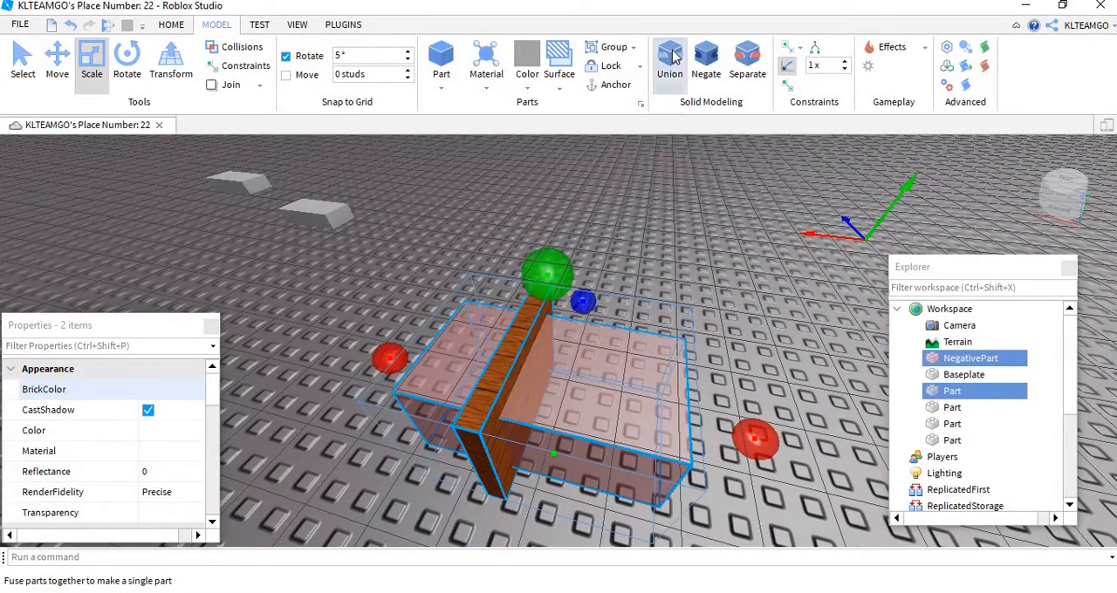
{"action": "left_click", "coordinate": [664, 345]}
{"action": "scroll", "coordinate": [661, 356], "scroll_direction": "up", "scroll_amount": 5}
{"action": "right_click_drag", "start_coordinate": [657, 362], "coordinate": [660, 359]}
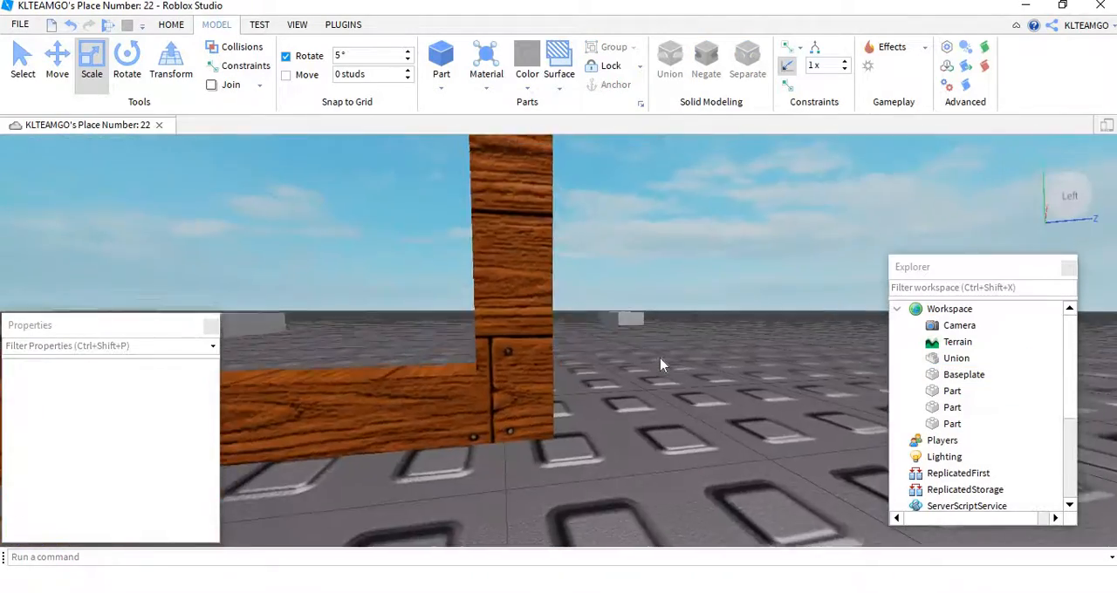
Step: Bring one of the distant grey blocks over to the opening of the wooden window frame
{"action": "scroll", "coordinate": [661, 358], "scroll_direction": "down", "scroll_amount": 5}
{"action": "scroll", "coordinate": [661, 358], "scroll_direction": "up", "scroll_amount": 10}
{"action": "left_click", "coordinate": [675, 369]}
{"action": "scroll", "coordinate": [664, 367], "scroll_direction": "down", "scroll_amount": 5}
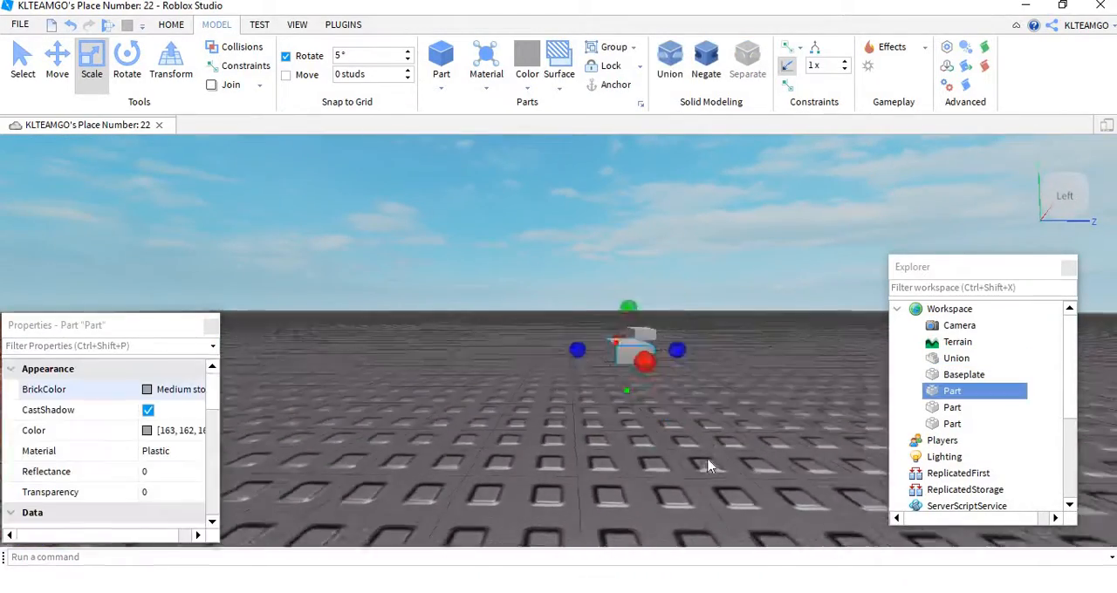
{"action": "key", "text": "s"}
{"action": "left_click_drag", "start_coordinate": [626, 359], "coordinate": [497, 407]}
{"action": "key", "text": "w"}
{"action": "key", "text": "a"}
{"action": "key", "text": "s"}
{"action": "key", "text": "w"}
{"action": "key", "text": "w"}
{"action": "right_click_drag", "start_coordinate": [542, 414], "coordinate": [542, 413]}
{"action": "key", "text": "a"}
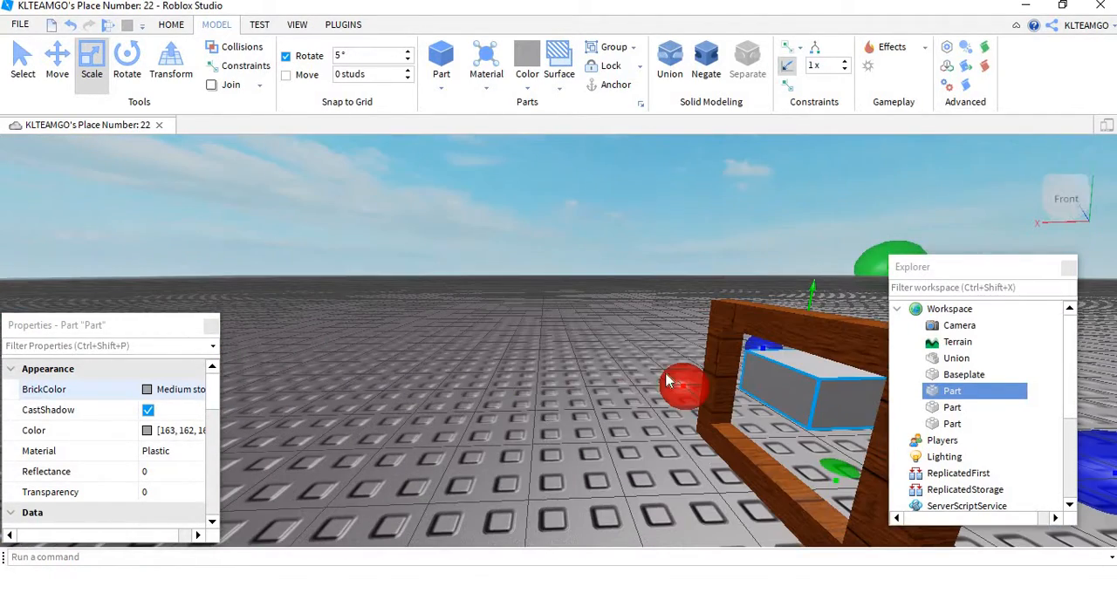
Step: Stretch the grey block along its length so that it passes through the frame
{"action": "left_click_drag", "start_coordinate": [668, 381], "coordinate": [562, 393]}
{"action": "key", "text": "w"}
{"action": "right_click_drag", "start_coordinate": [576, 389], "coordinate": [577, 388]}
{"action": "key", "text": "s"}
{"action": "key", "text": "Delete"}
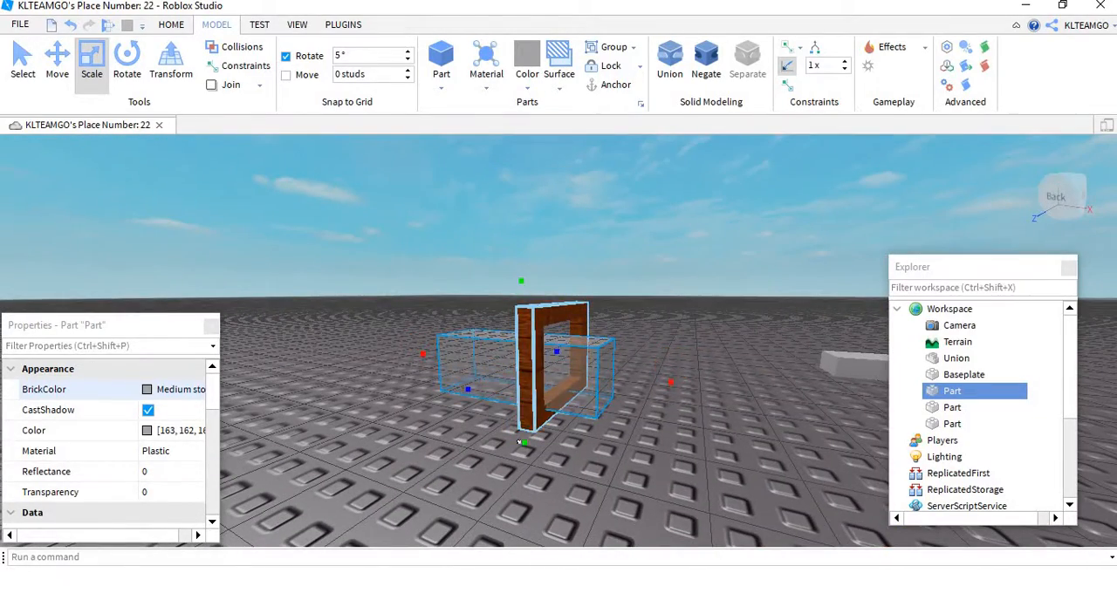
Step: Scale the grey block's width and height so that it fills the window opening
{"action": "key", "text": "w"}
{"action": "key", "text": "d"}
{"action": "right_click_drag", "start_coordinate": [520, 443], "coordinate": [519, 435]}
{"action": "key", "text": "s"}
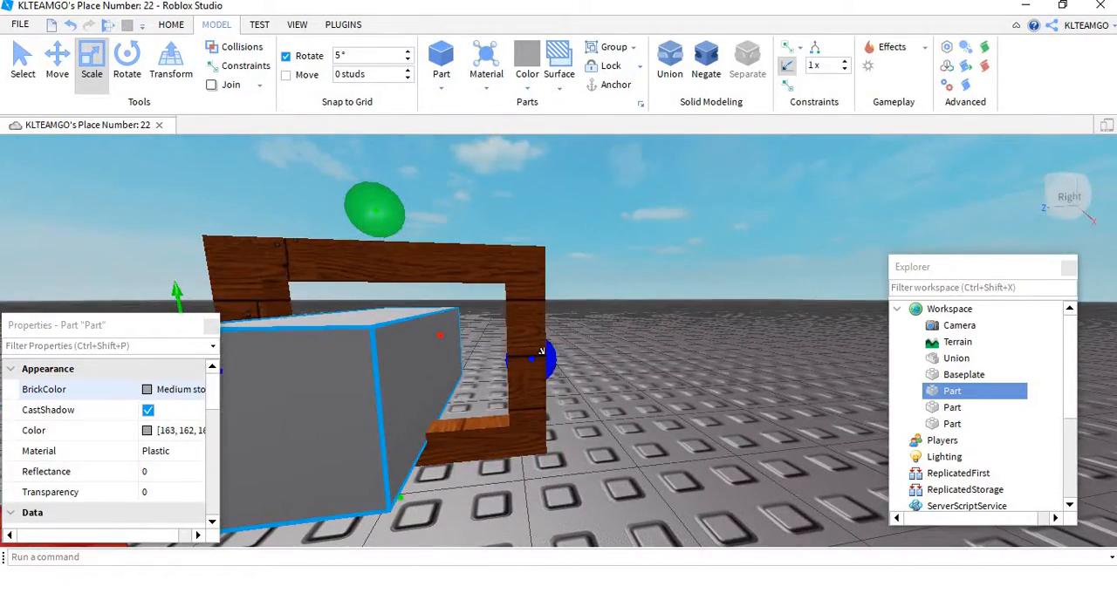
{"action": "left_click_drag", "start_coordinate": [541, 352], "coordinate": [610, 355]}
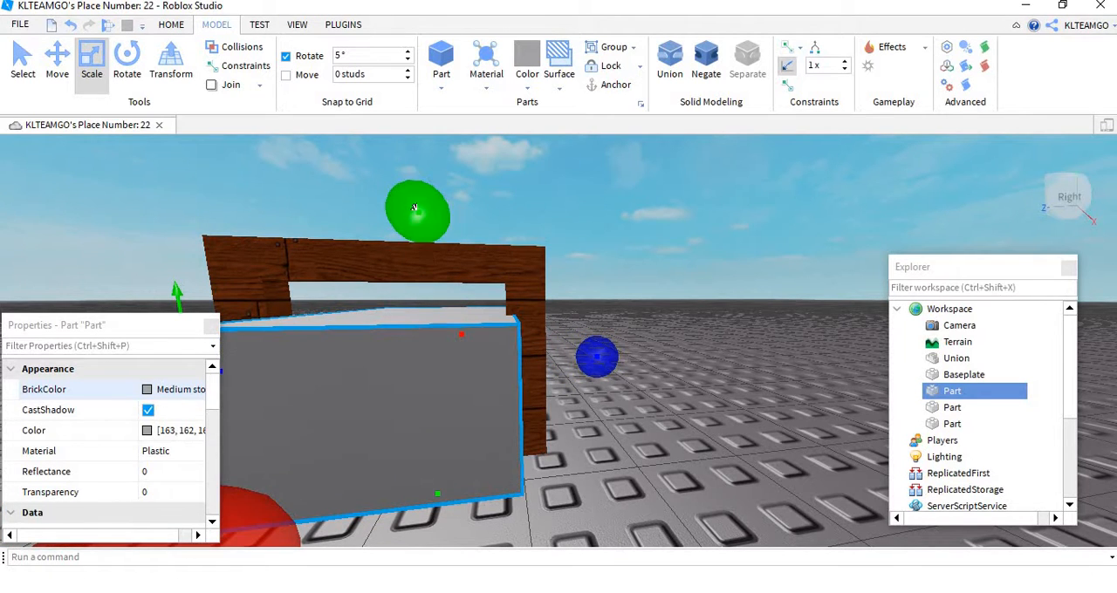
{"action": "left_click_drag", "start_coordinate": [415, 207], "coordinate": [415, 185]}
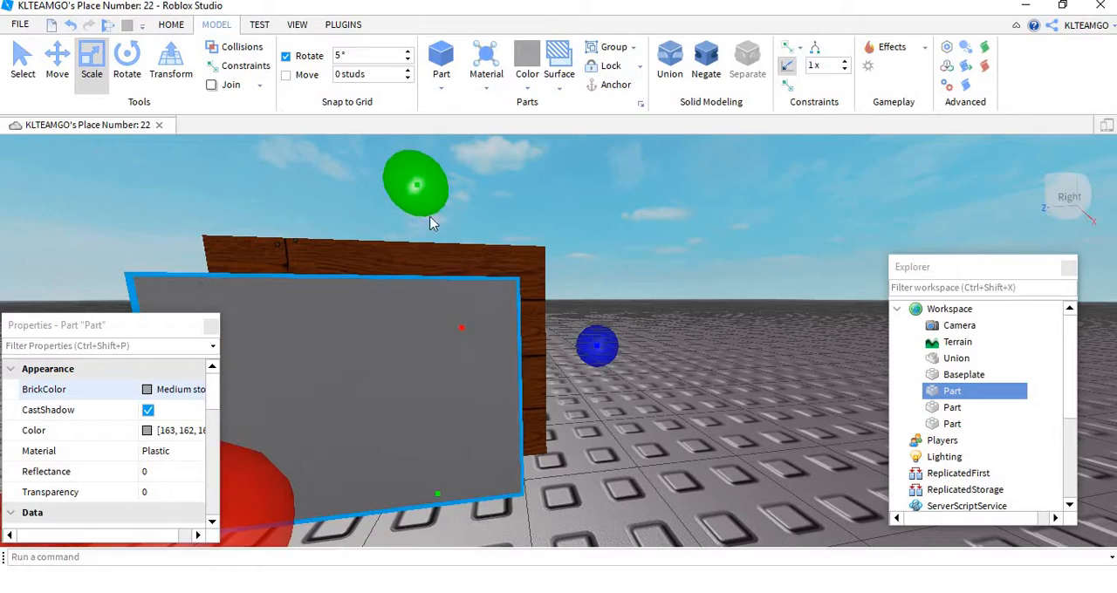
Step: Scale the grey block's depth down from both ends to make a pane inside the frame
{"action": "right_click_drag", "start_coordinate": [586, 300], "coordinate": [590, 300]}
{"action": "key", "text": "a"}
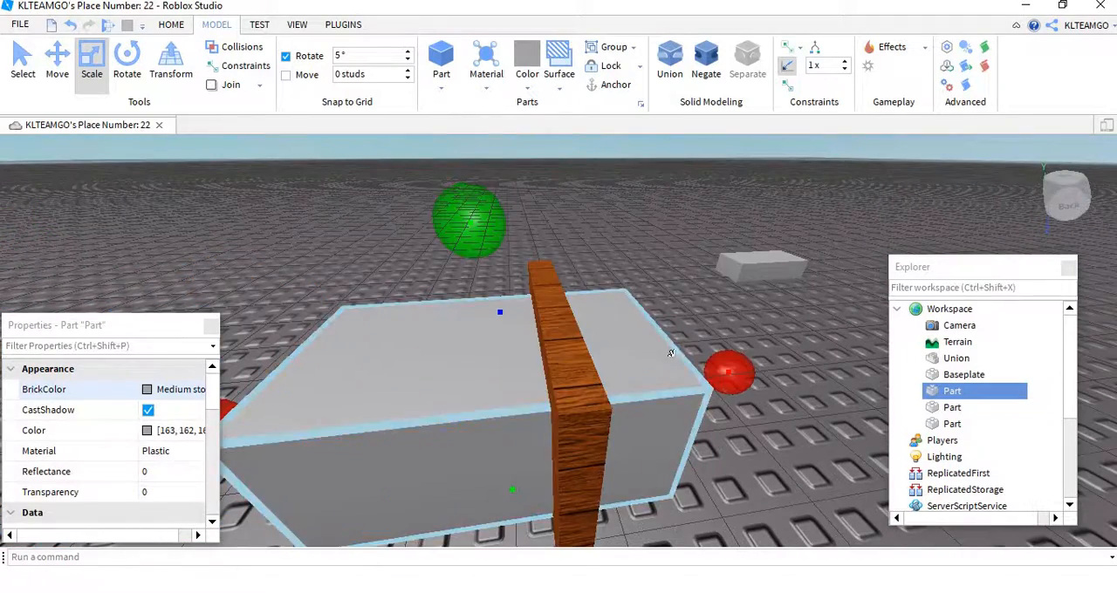
{"action": "left_click_drag", "start_coordinate": [731, 367], "coordinate": [642, 384]}
{"action": "left_click_drag", "start_coordinate": [228, 405], "coordinate": [459, 402]}
{"action": "key", "text": "a"}
{"action": "mouse_move", "coordinate": [459, 402]}
{"action": "right_mouse_down"}
{"action": "mouse_move", "coordinate": [474, 407]}
{"action": "mouse_move", "coordinate": [467, 400]}
{"action": "right_mouse_up"}
{"action": "scroll", "coordinate": [467, 399], "scroll_direction": "up", "scroll_amount": 4}
{"action": "scroll", "coordinate": [467, 400], "scroll_direction": "down", "scroll_amount": 6}
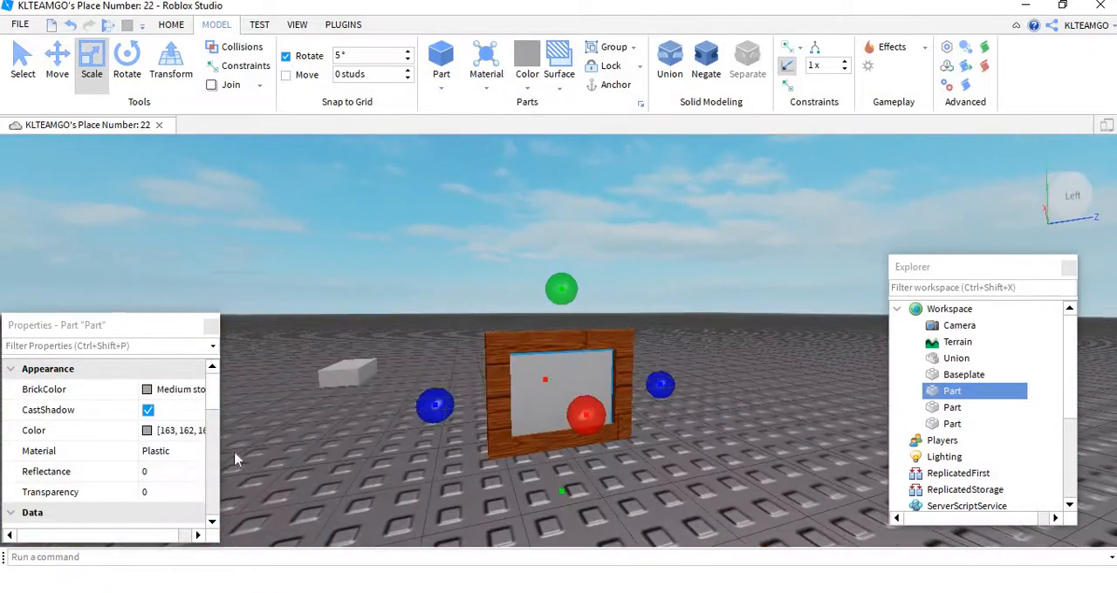
Step: Set the window pane's BrickColor to Cyan
{"action": "left_click", "coordinate": [173, 490]}
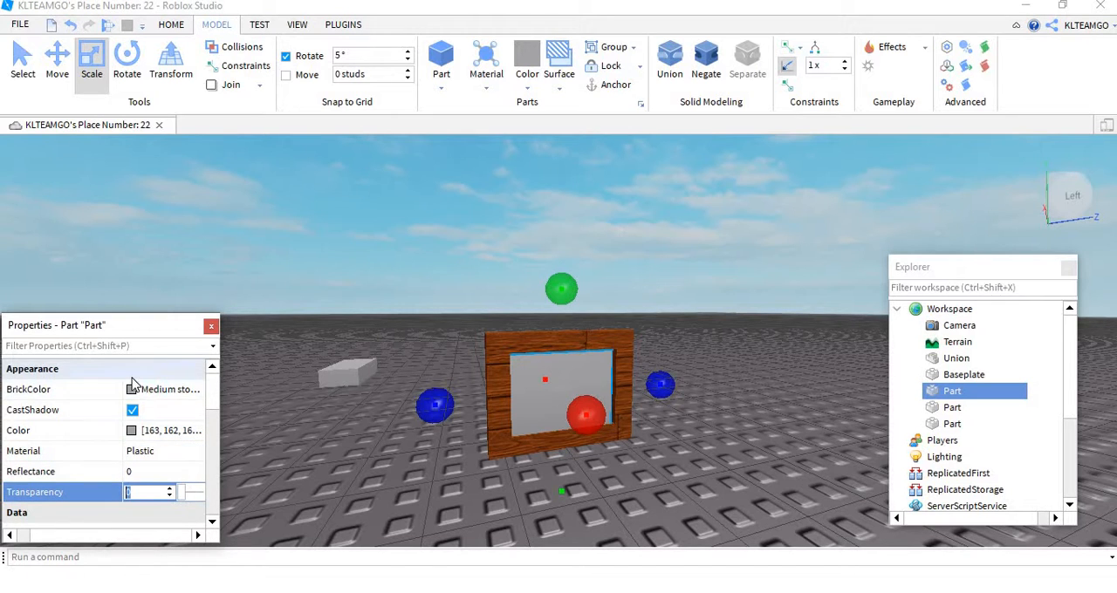
{"action": "left_click", "coordinate": [158, 389]}
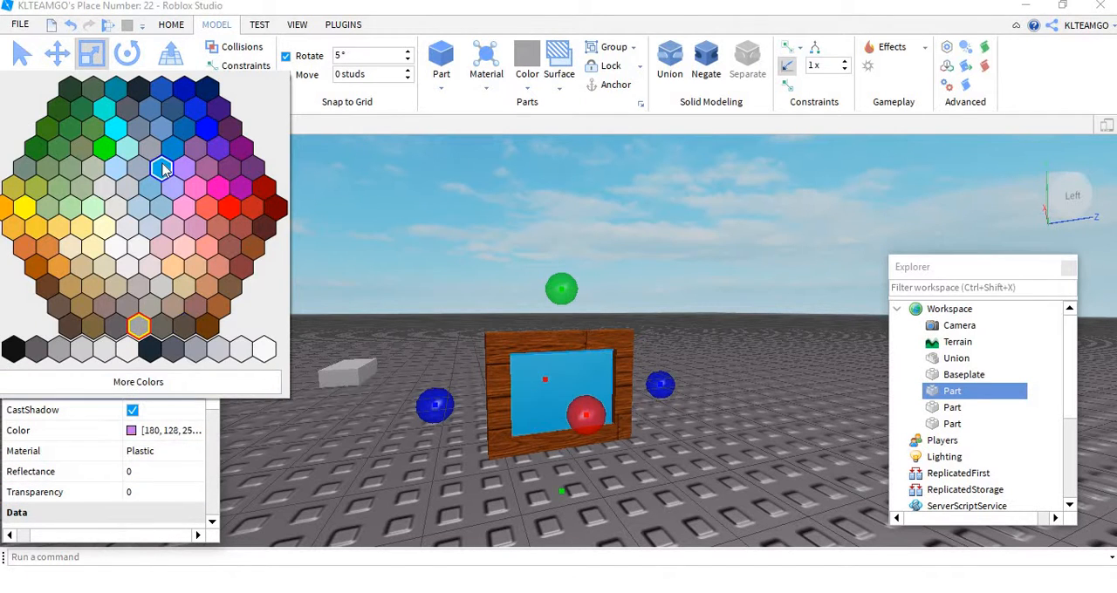
{"action": "left_click", "coordinate": [181, 168]}
{"action": "left_click", "coordinate": [707, 346]}
Step: Set the cyan window pane's Transparency to 0.4
{"action": "scroll", "coordinate": [707, 347], "scroll_direction": "up", "scroll_amount": 4}
{"action": "right_click_drag", "start_coordinate": [708, 347], "coordinate": [705, 349]}
{"action": "scroll", "coordinate": [708, 352], "scroll_direction": "up", "scroll_amount": 3}
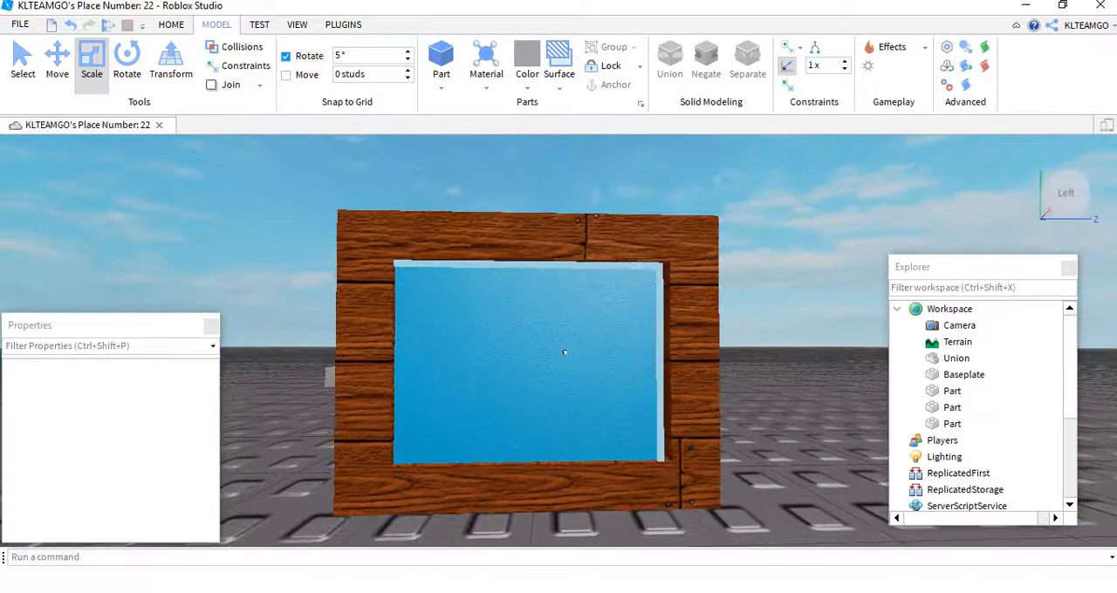
{"action": "left_click", "coordinate": [559, 352]}
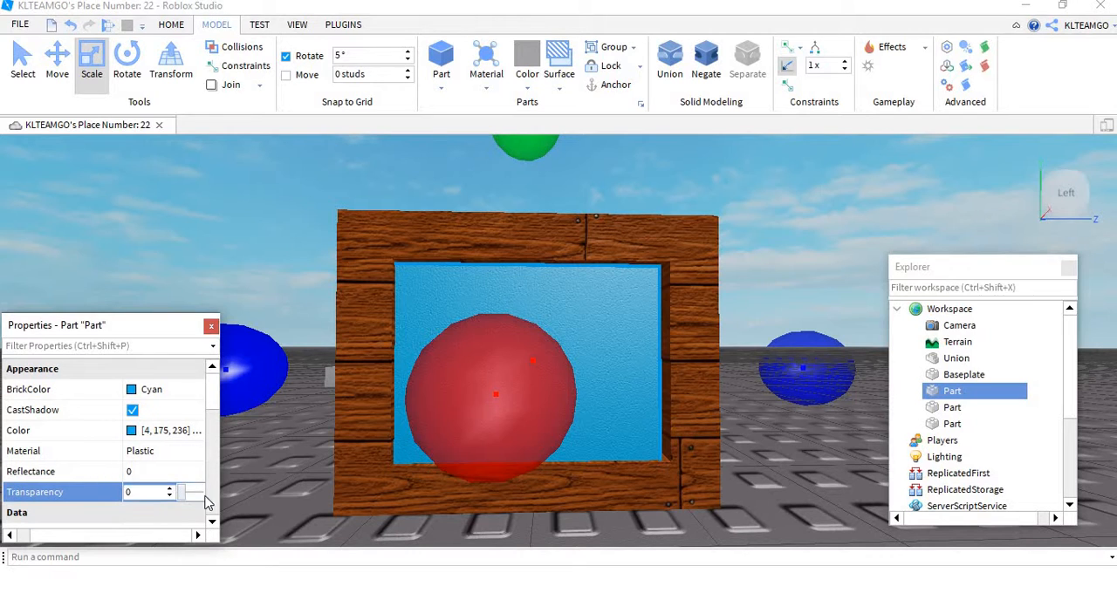
{"action": "left_click", "coordinate": [207, 502]}
{"action": "left_click", "coordinate": [179, 497]}
{"action": "left_click_drag", "start_coordinate": [183, 498], "coordinate": [192, 498]}
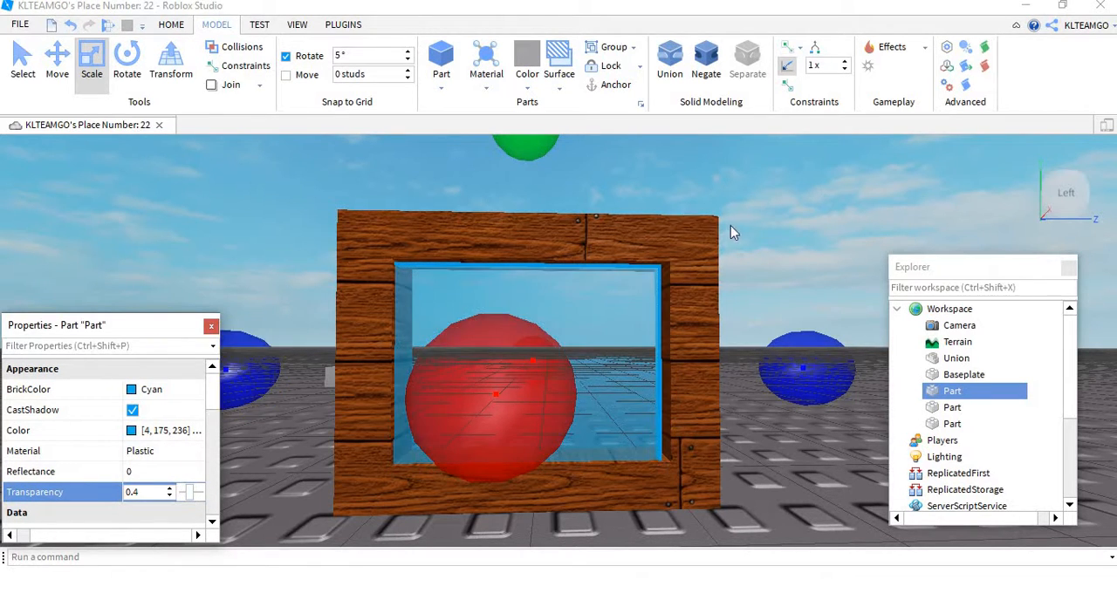
{"action": "left_click", "coordinate": [758, 236]}
Step: Select the nearer of the two spare grey blocks and remove it from the workspace
{"action": "key", "text": "s"}
{"action": "key", "text": "d"}
{"action": "right_click_drag", "start_coordinate": [769, 262], "coordinate": [770, 262]}
{"action": "key", "text": "s"}
{"action": "key", "text": "w"}
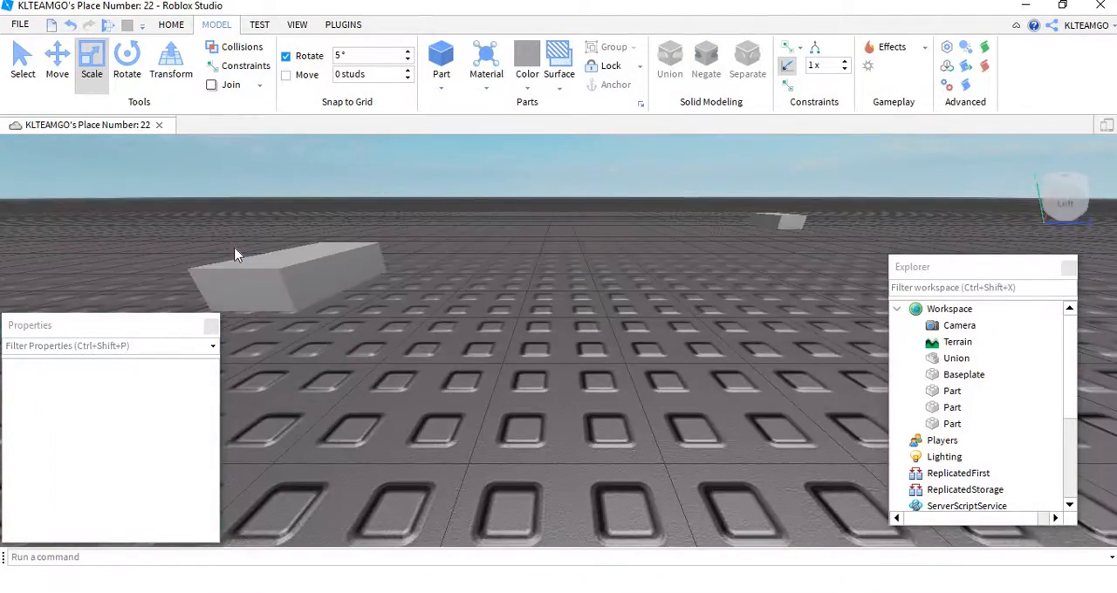
{"action": "left_click", "coordinate": [330, 281]}
{"action": "key", "text": "s"}
{"action": "key", "text": "s"}
{"action": "left_click_drag", "start_coordinate": [466, 329], "coordinate": [495, 472]}
{"action": "right_click", "coordinate": [677, 272]}
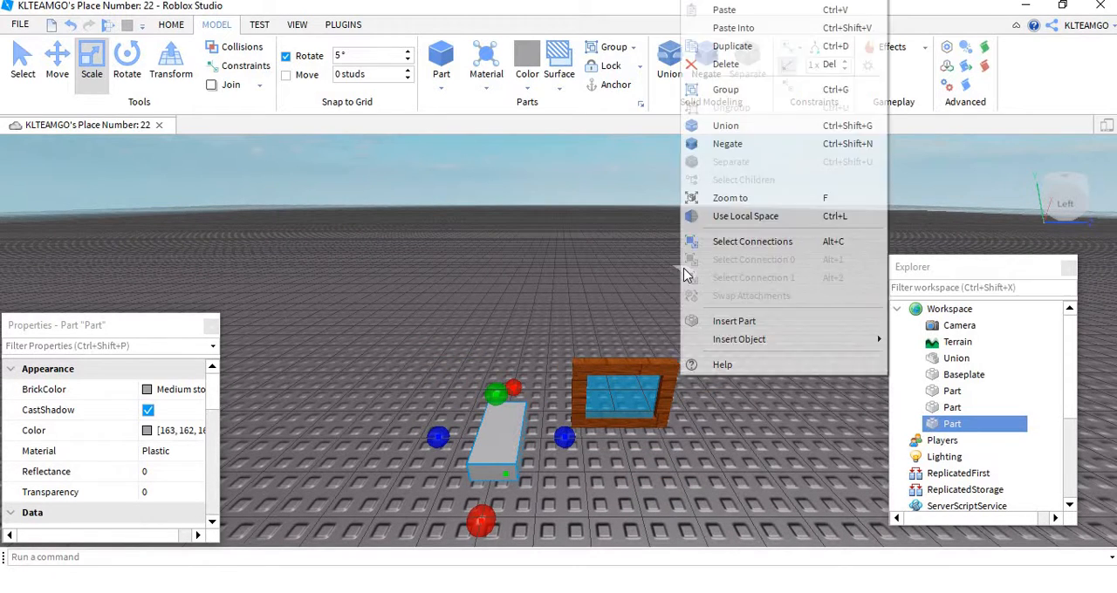
{"action": "left_click", "coordinate": [720, 0]}
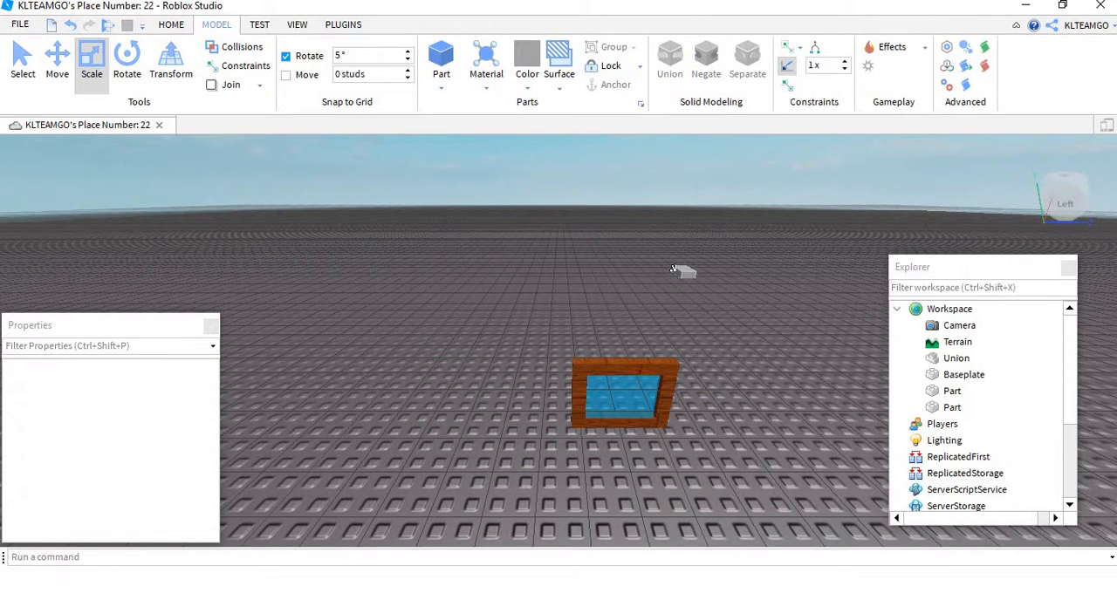
Step: Bring the remaining grey block in front of the window and scale its width and length down to a thin, short bar
{"action": "left_click_drag", "start_coordinate": [681, 271], "coordinate": [622, 478]}
{"action": "right_click_drag", "start_coordinate": [623, 478], "coordinate": [740, 497]}
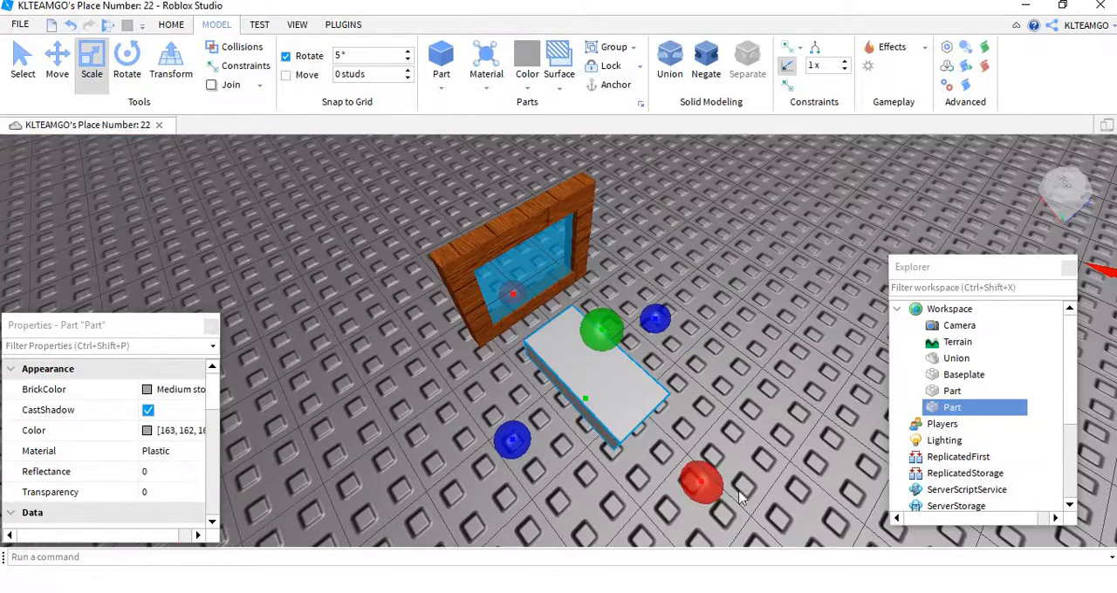
{"action": "left_click_drag", "start_coordinate": [653, 322], "coordinate": [587, 390]}
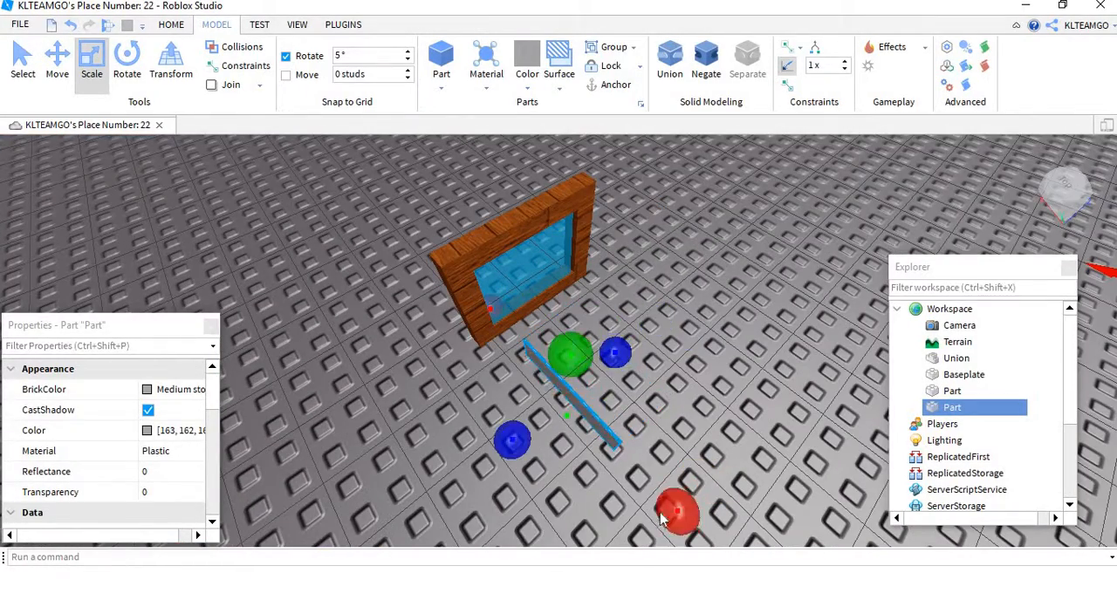
{"action": "left_click_drag", "start_coordinate": [673, 513], "coordinate": [567, 417]}
{"action": "right_click_drag", "start_coordinate": [567, 417], "coordinate": [549, 414]}
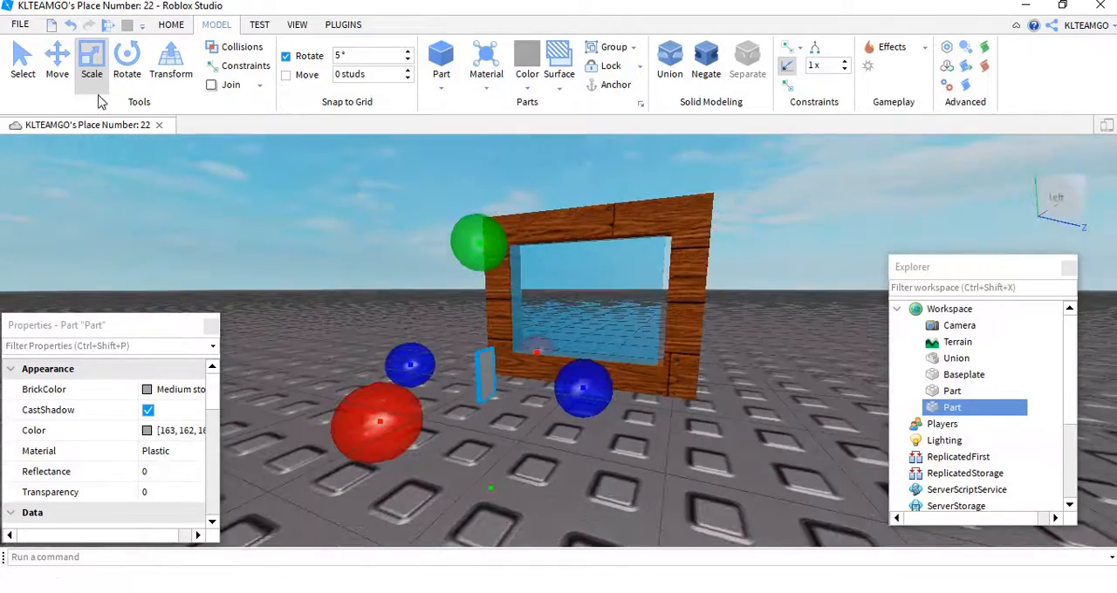
Step: Move the thin bar into the lower middle of the window frame
{"action": "left_click", "coordinate": [57, 62]}
{"action": "right_click_drag", "start_coordinate": [602, 301], "coordinate": [589, 305]}
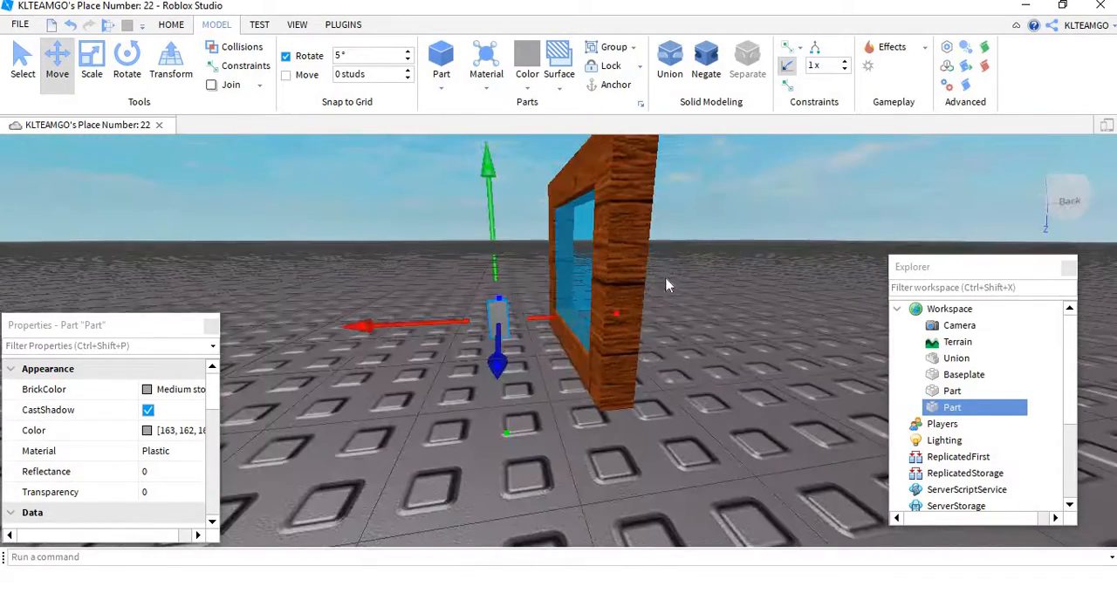
{"action": "left_click_drag", "start_coordinate": [590, 306], "coordinate": [654, 310]}
{"action": "right_click_drag", "start_coordinate": [655, 309], "coordinate": [663, 336]}
Step: Scale the thin bar's depth and height so that it spans the window opening vertically
{"action": "left_click", "coordinate": [92, 62]}
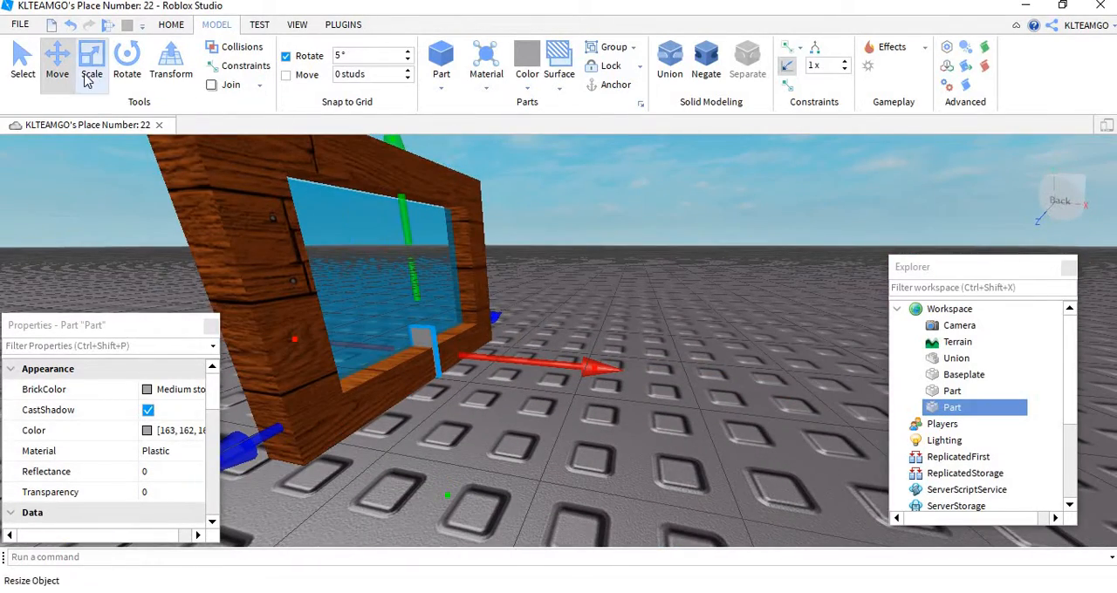
{"action": "left_click_drag", "start_coordinate": [341, 345], "coordinate": [335, 343]}
{"action": "right_click_drag", "start_coordinate": [358, 342], "coordinate": [360, 343]}
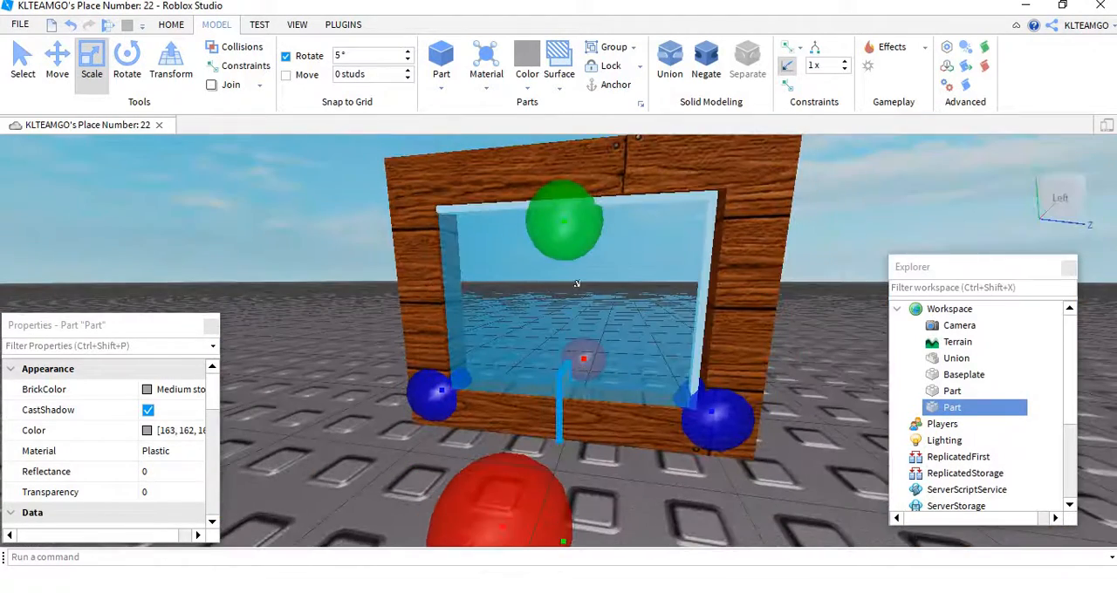
{"action": "scroll", "coordinate": [576, 284], "scroll_direction": "down", "scroll_amount": 5}
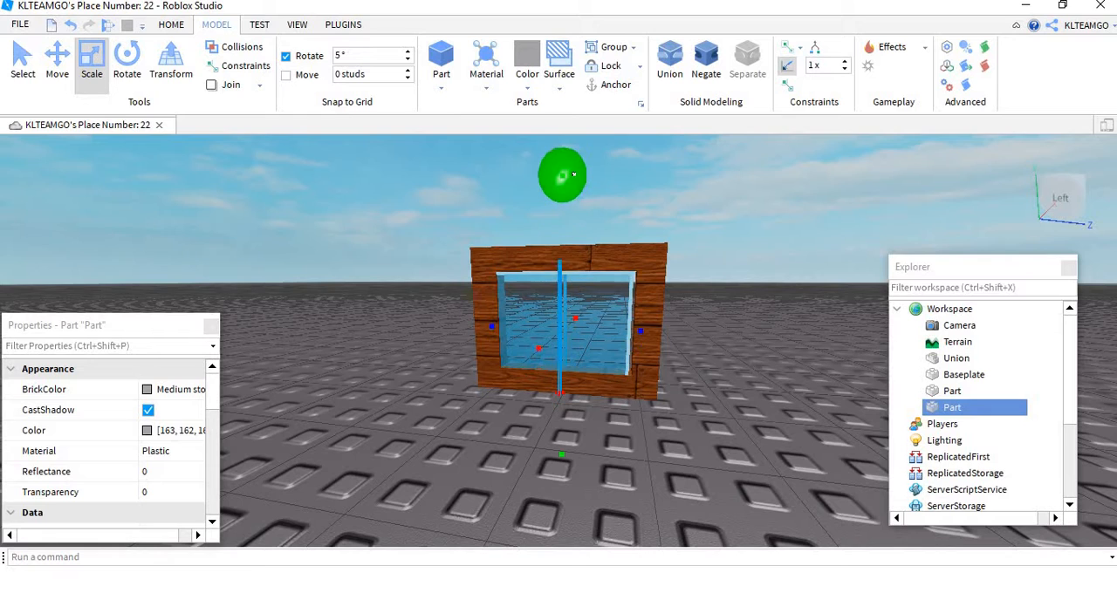
{"action": "left_click_drag", "start_coordinate": [573, 177], "coordinate": [573, 177]}
{"action": "scroll", "coordinate": [619, 208], "scroll_direction": "up", "scroll_amount": 4}
{"action": "right_click_drag", "start_coordinate": [618, 208], "coordinate": [615, 210]}
{"action": "scroll", "coordinate": [615, 211], "scroll_direction": "down", "scroll_amount": 4}
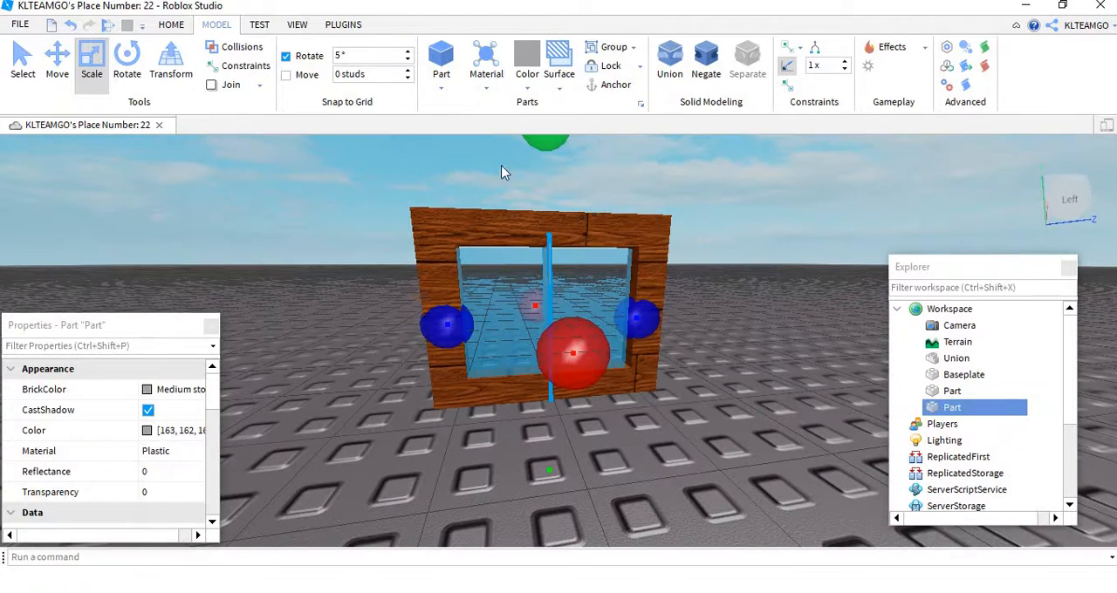
Step: Duplicate the vertical bar and rotate the copy to horizontal to form a cross in the window
{"action": "left_click", "coordinate": [138, 58]}
{"action": "left_click", "coordinate": [175, 24]}
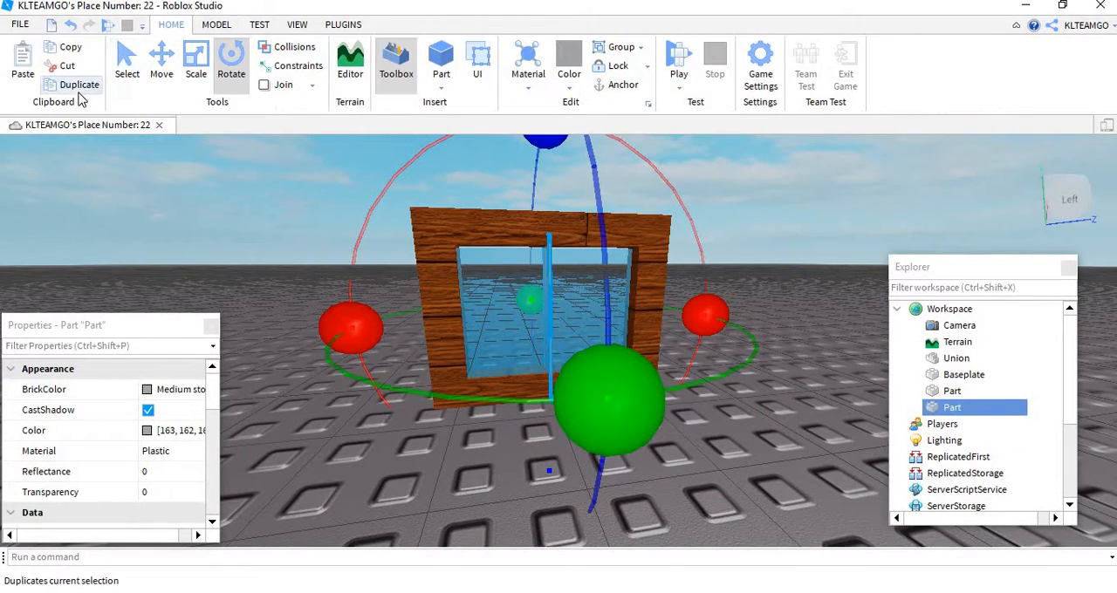
{"action": "left_click", "coordinate": [99, 94]}
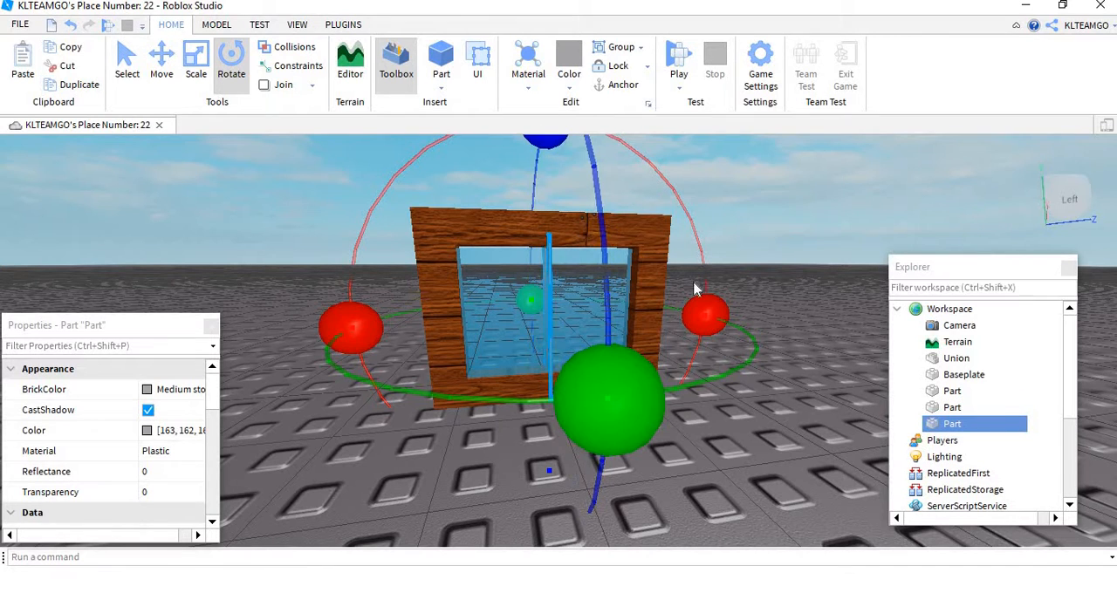
{"action": "left_click_drag", "start_coordinate": [705, 308], "coordinate": [576, 484]}
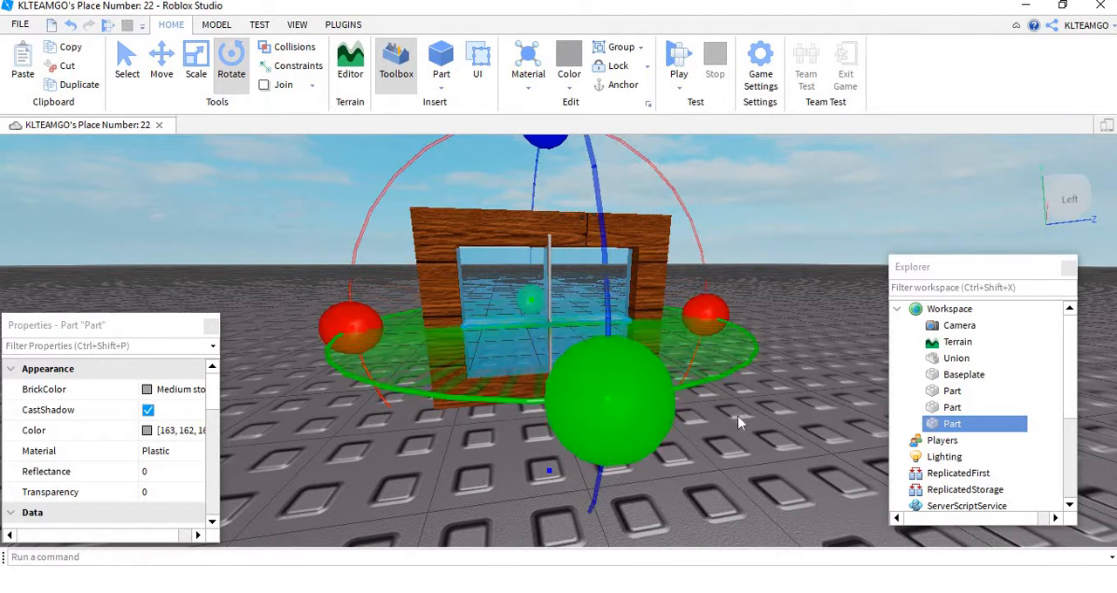
Step: Set the BrickColor of both crossing window bars to Black
{"action": "left_click", "coordinate": [547, 306], "text": "ctrl"}
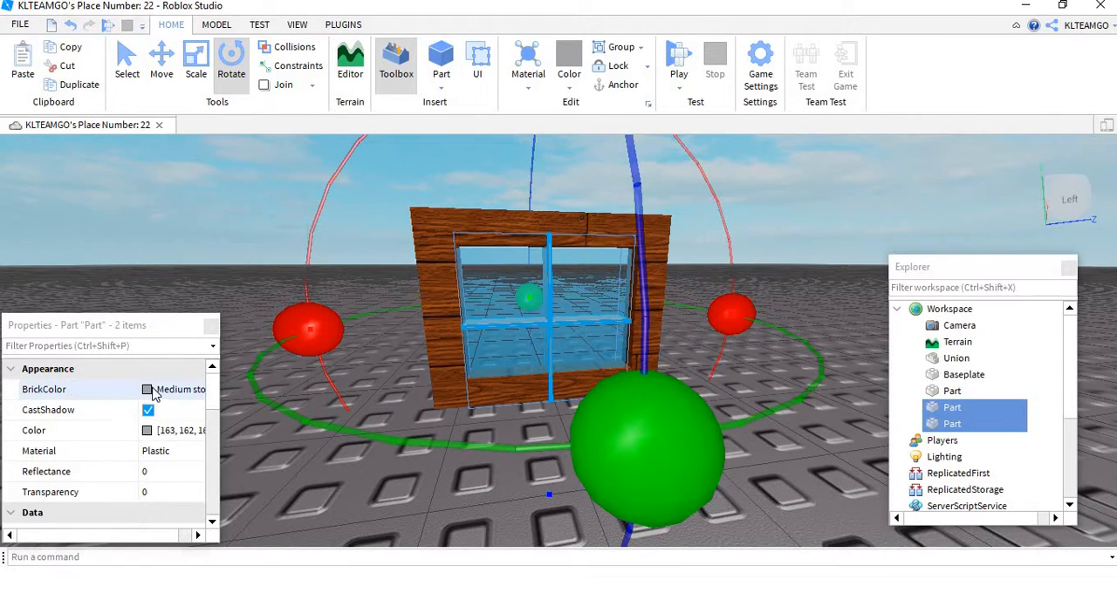
{"action": "left_click", "coordinate": [153, 392]}
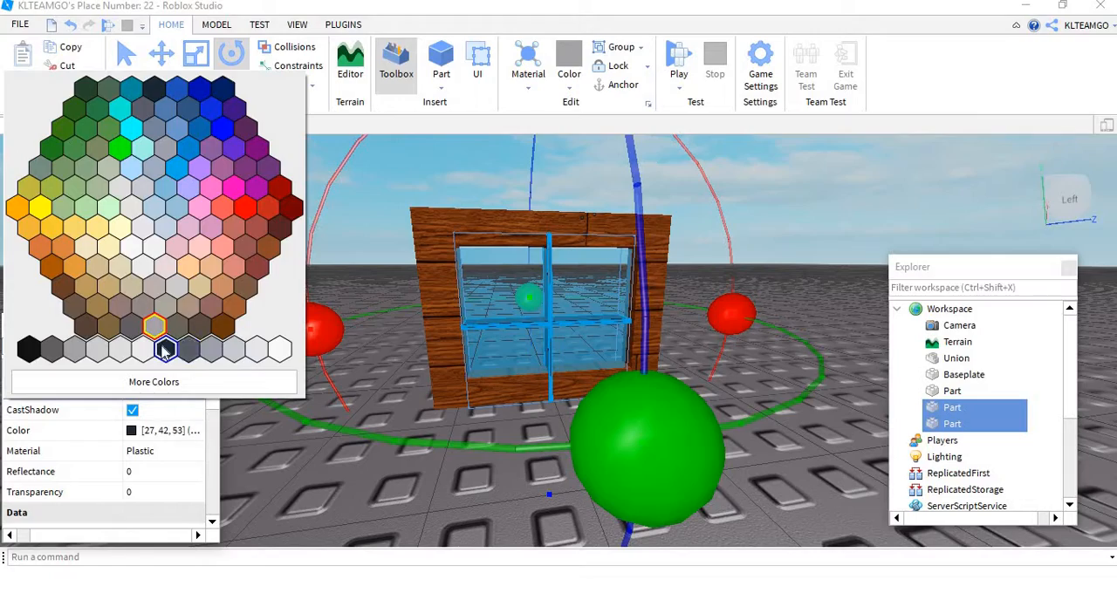
{"action": "left_click", "coordinate": [164, 350]}
{"action": "left_click", "coordinate": [774, 280]}
Step: Shorten the vertical bar's lower end so that it stops near the lower edge of the window opening
{"action": "scroll", "coordinate": [773, 279], "scroll_direction": "up", "scroll_amount": 5}
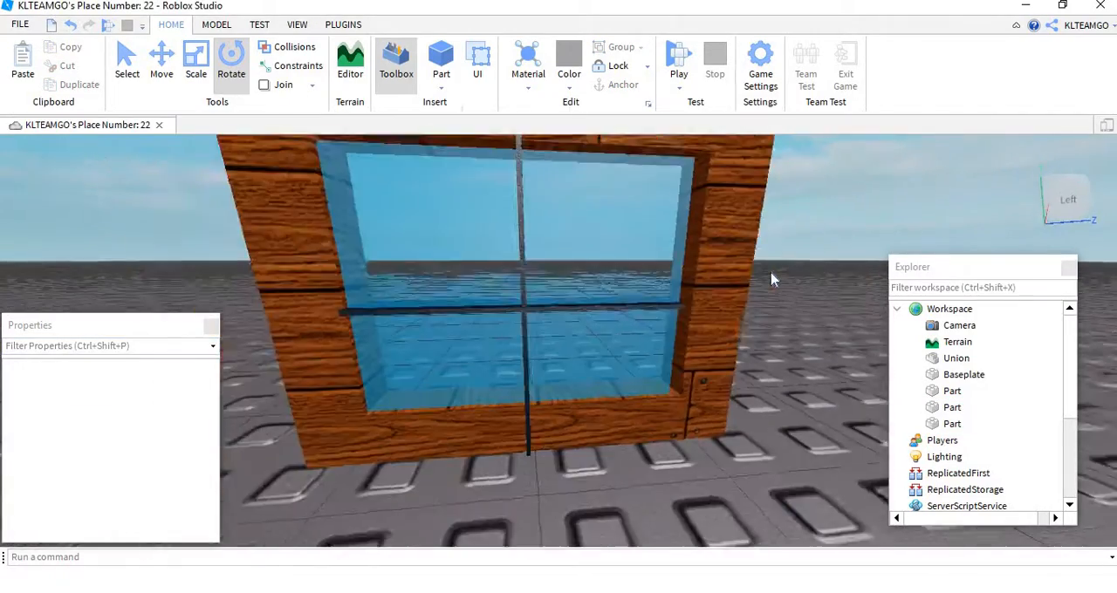
{"action": "mouse_move", "coordinate": [772, 279]}
{"action": "right_mouse_down"}
{"action": "mouse_move", "coordinate": [768, 270]}
{"action": "mouse_move", "coordinate": [791, 271]}
{"action": "right_mouse_up"}
{"action": "scroll", "coordinate": [773, 280], "scroll_direction": "down", "scroll_amount": 6}
{"action": "scroll", "coordinate": [772, 280], "scroll_direction": "up", "scroll_amount": 6}
{"action": "scroll", "coordinate": [769, 269], "scroll_direction": "down", "scroll_amount": 2}
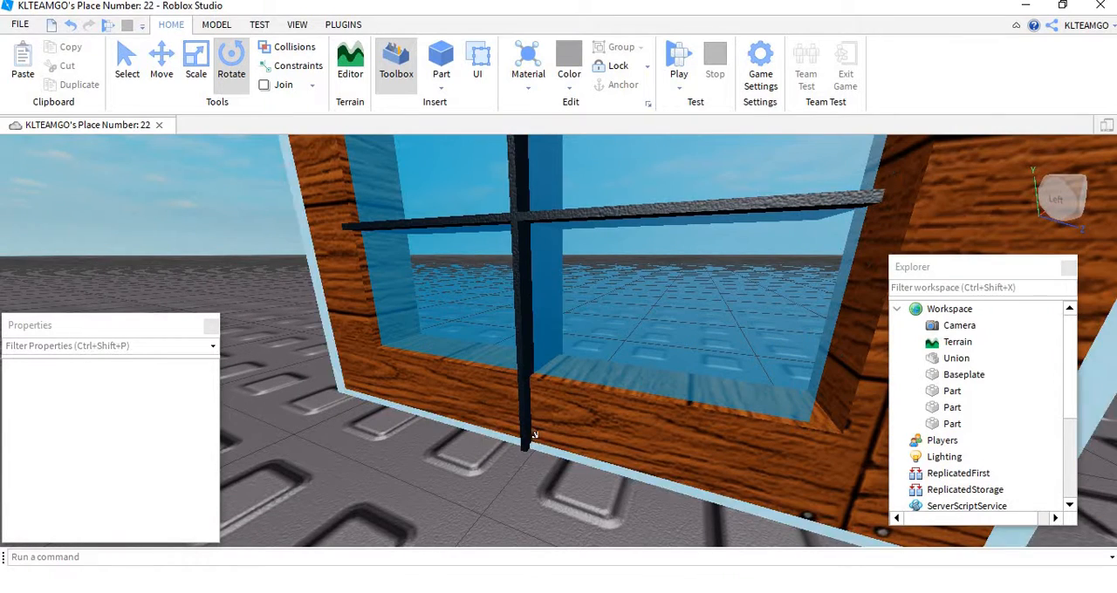
{"action": "left_click", "coordinate": [531, 434]}
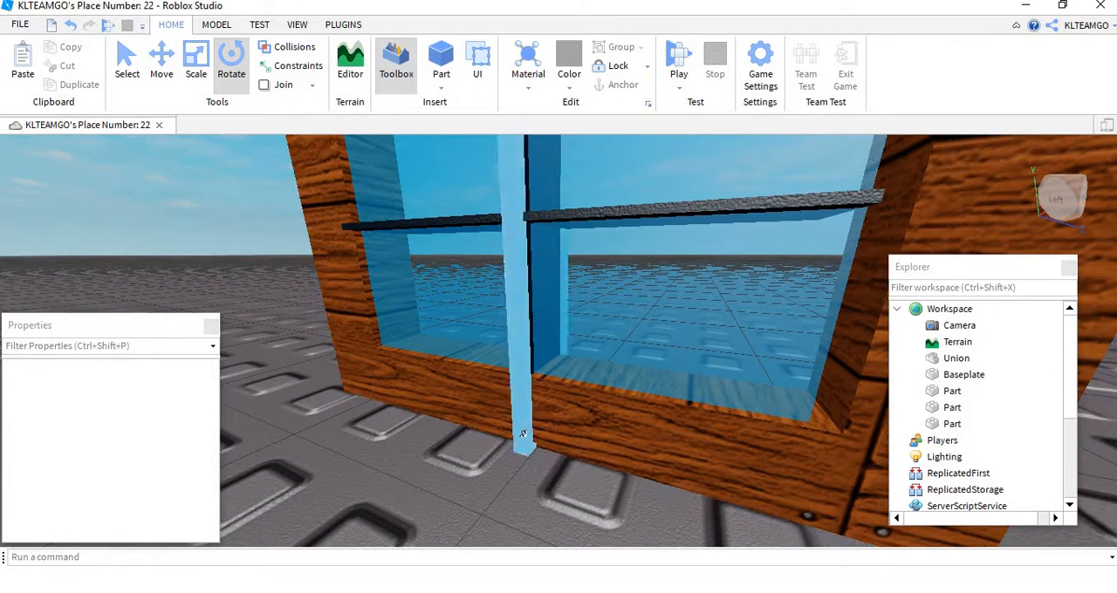
{"action": "left_click", "coordinate": [197, 56]}
{"action": "scroll", "coordinate": [587, 477], "scroll_direction": "down", "scroll_amount": 3}
{"action": "scroll", "coordinate": [586, 472], "scroll_direction": "down", "scroll_amount": 1}
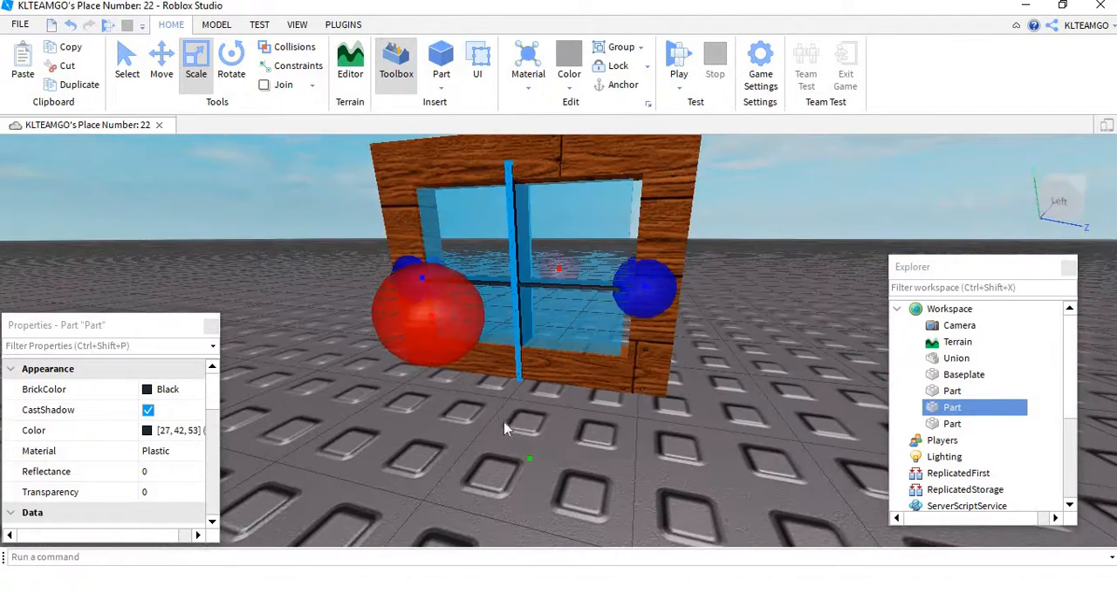
{"action": "left_click_drag", "start_coordinate": [529, 462], "coordinate": [533, 437]}
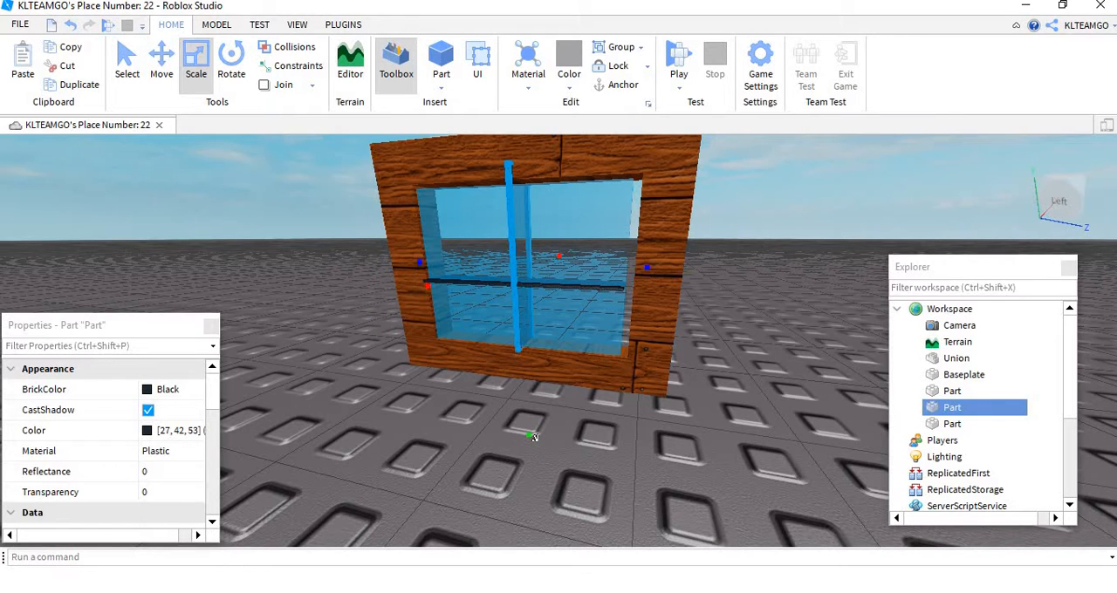
{"action": "right_click_drag", "start_coordinate": [588, 434], "coordinate": [592, 428]}
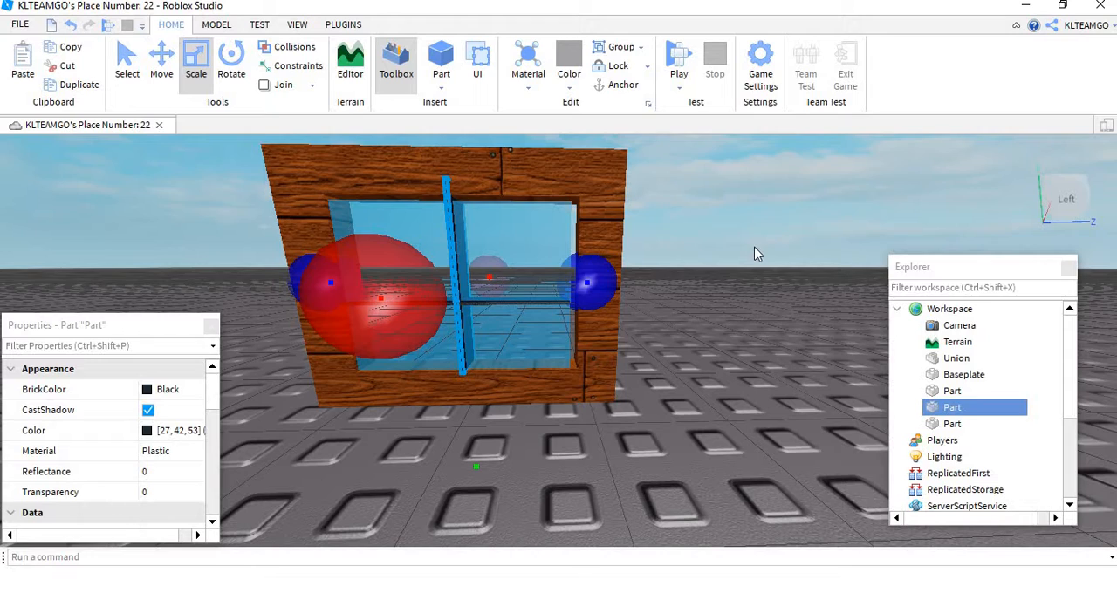
Step: Group the window's frame union, glass pane and two crossing bars into a single model
{"action": "scroll", "coordinate": [750, 280], "scroll_direction": "down", "scroll_amount": 3}
{"action": "left_click", "coordinate": [746, 306]}
{"action": "scroll", "coordinate": [746, 305], "scroll_direction": "down", "scroll_amount": 3}
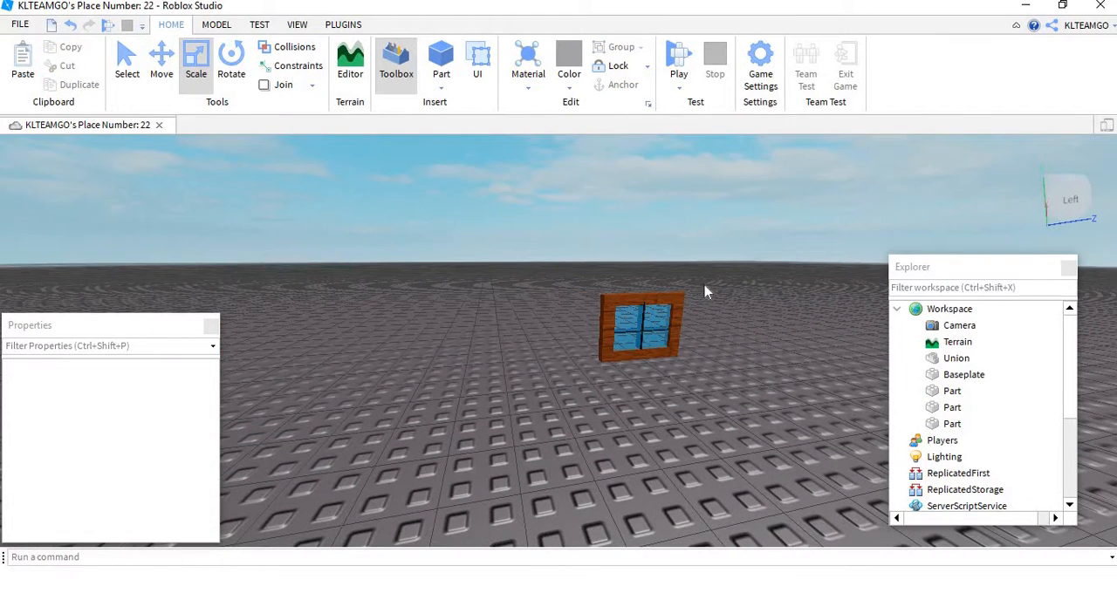
{"action": "left_click_drag", "start_coordinate": [706, 291], "coordinate": [531, 444]}
{"action": "right_click", "coordinate": [641, 320]}
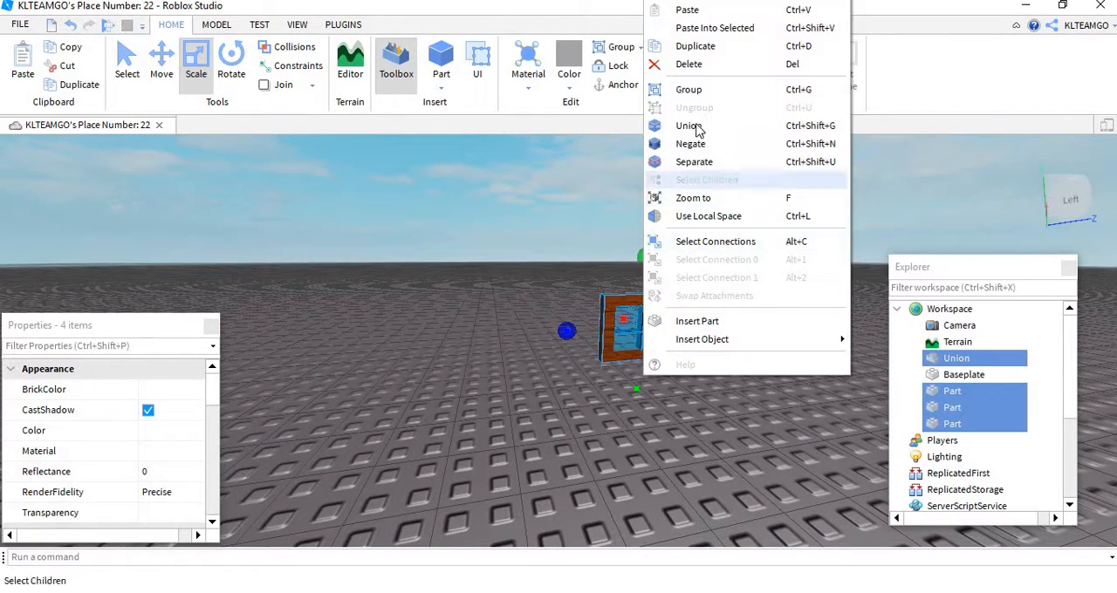
{"action": "left_click", "coordinate": [681, 87]}
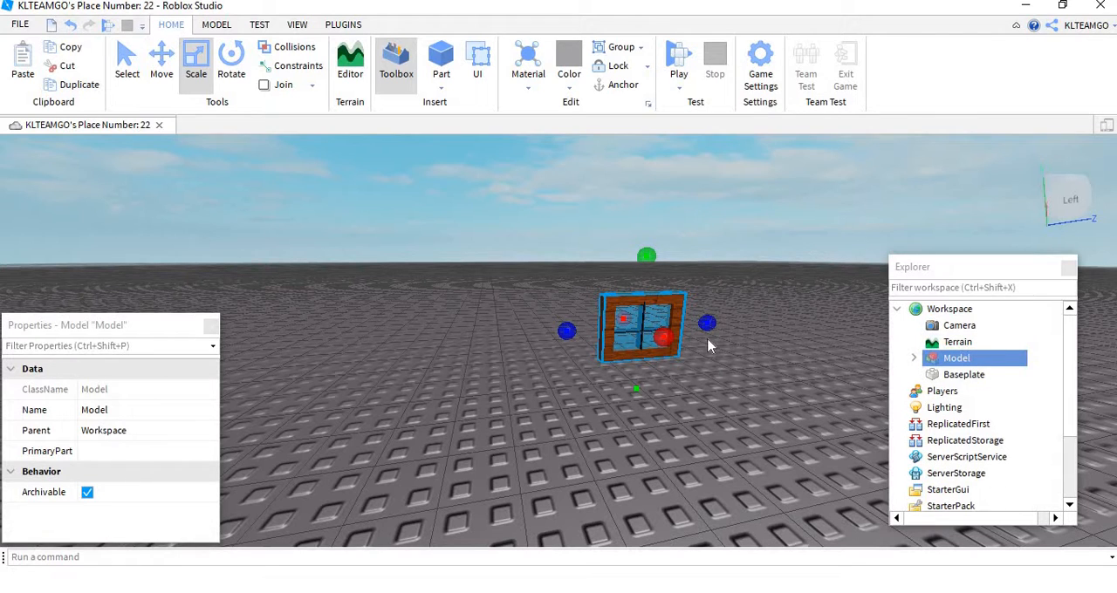
{"action": "right_click", "coordinate": [653, 303]}
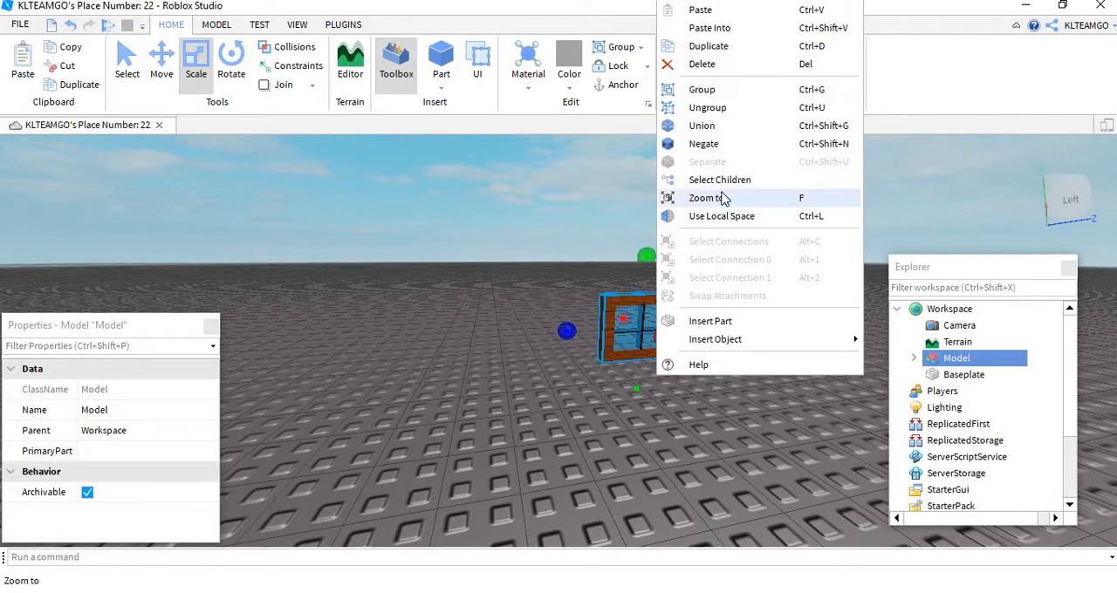
{"action": "left_click", "coordinate": [379, 390]}
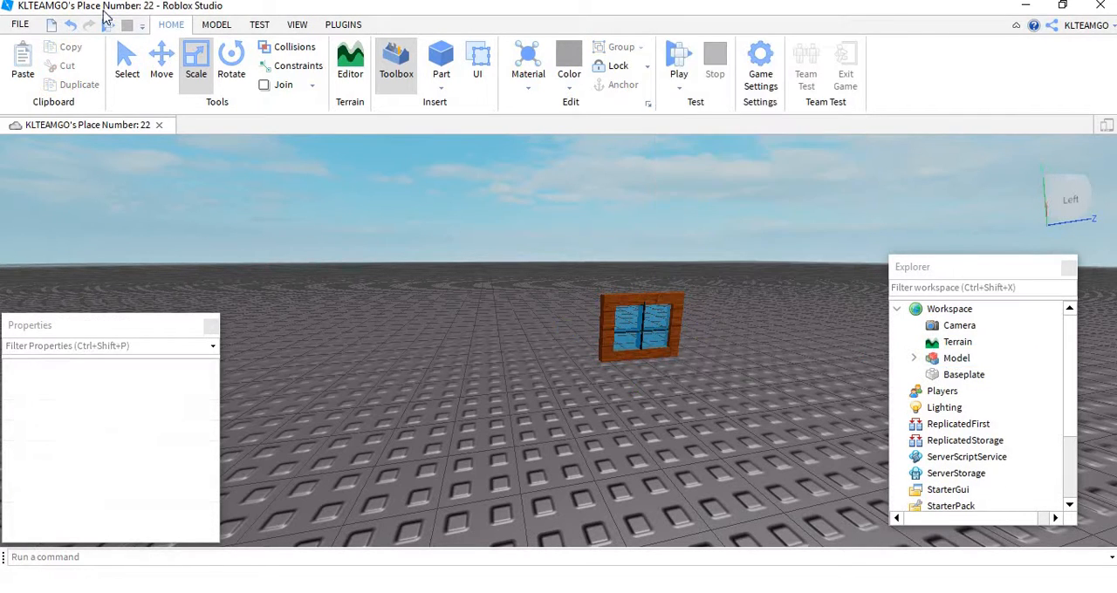
Step: Start saving the grouped window model to Roblox and title the asset "window model"
{"action": "left_click", "coordinate": [951, 361]}
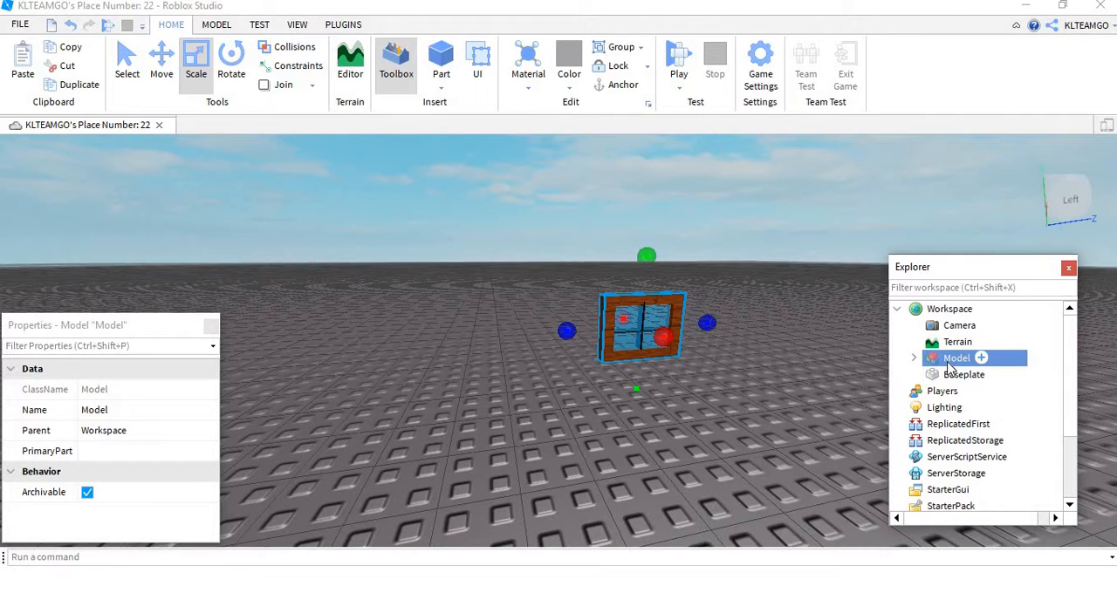
{"action": "right_click", "coordinate": [977, 358]}
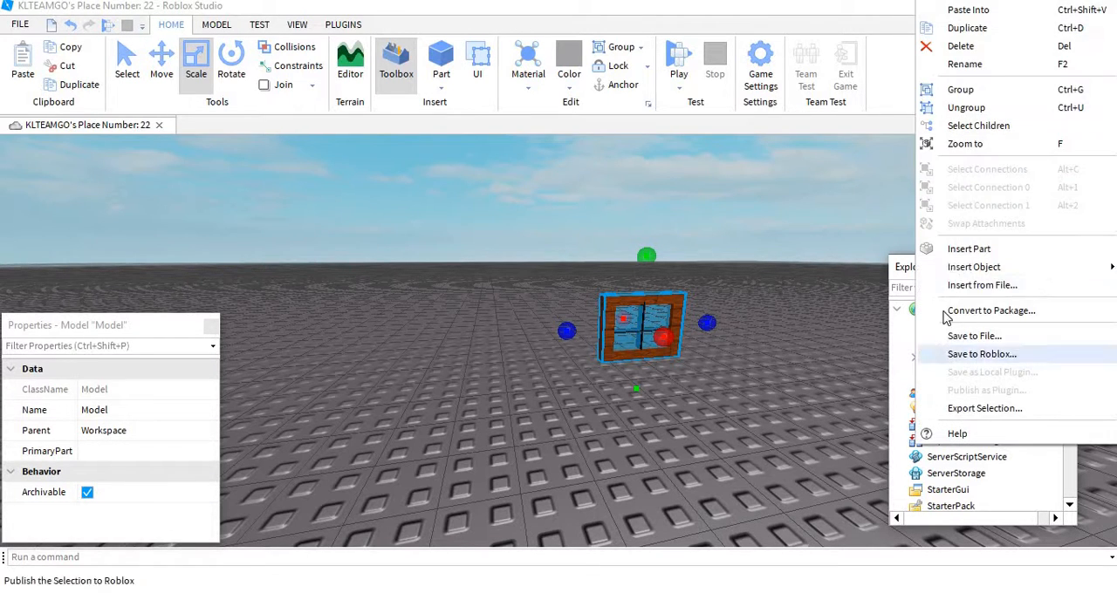
{"action": "left_click", "coordinate": [1005, 358]}
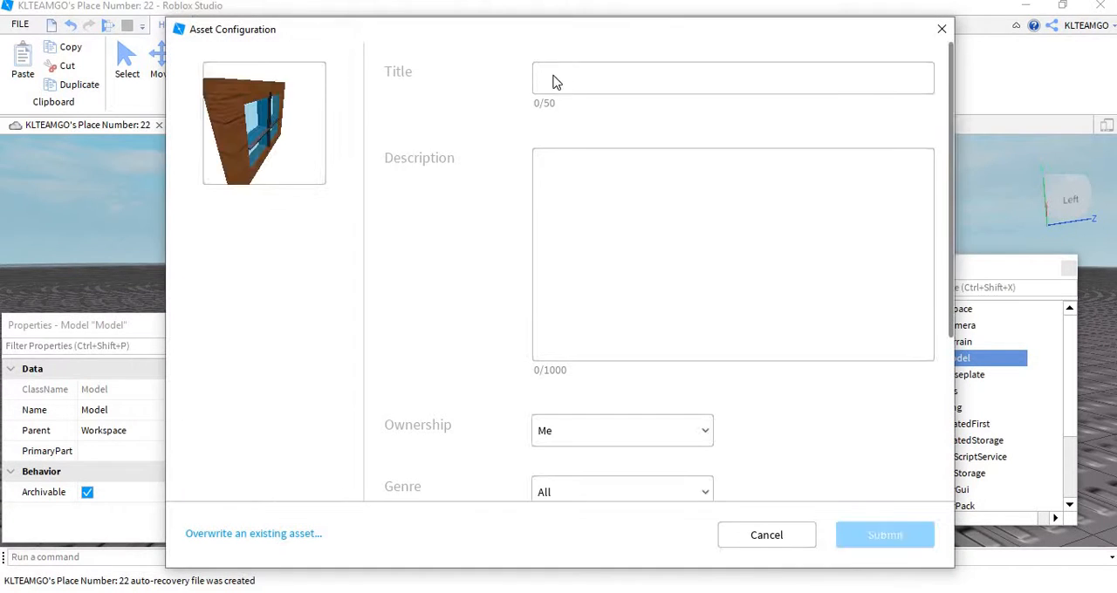
{"action": "left_click", "coordinate": [589, 87]}
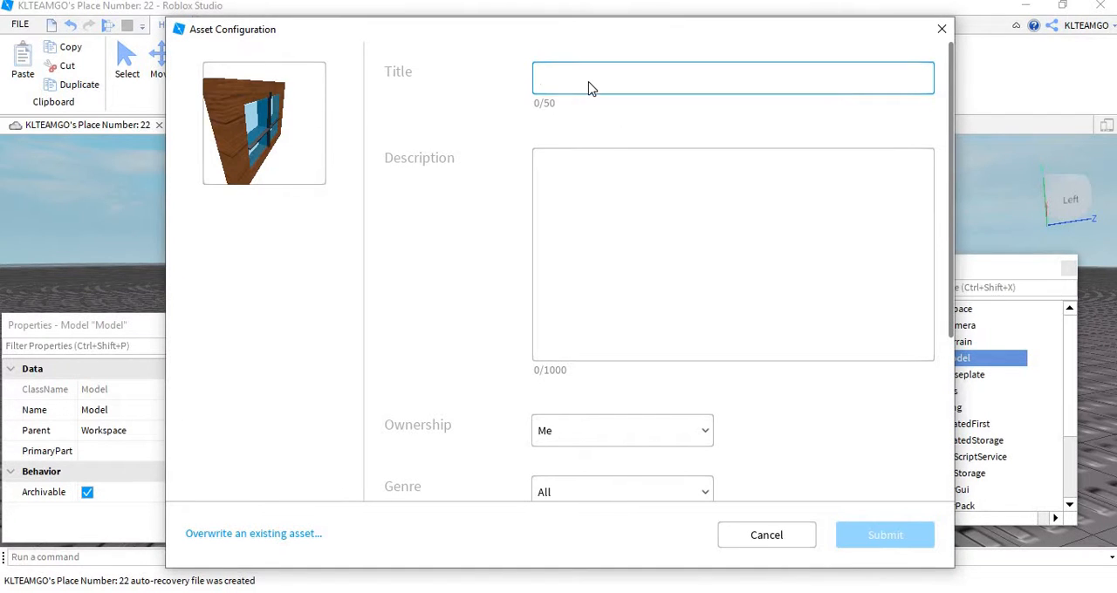
{"action": "type", "text": "window"}
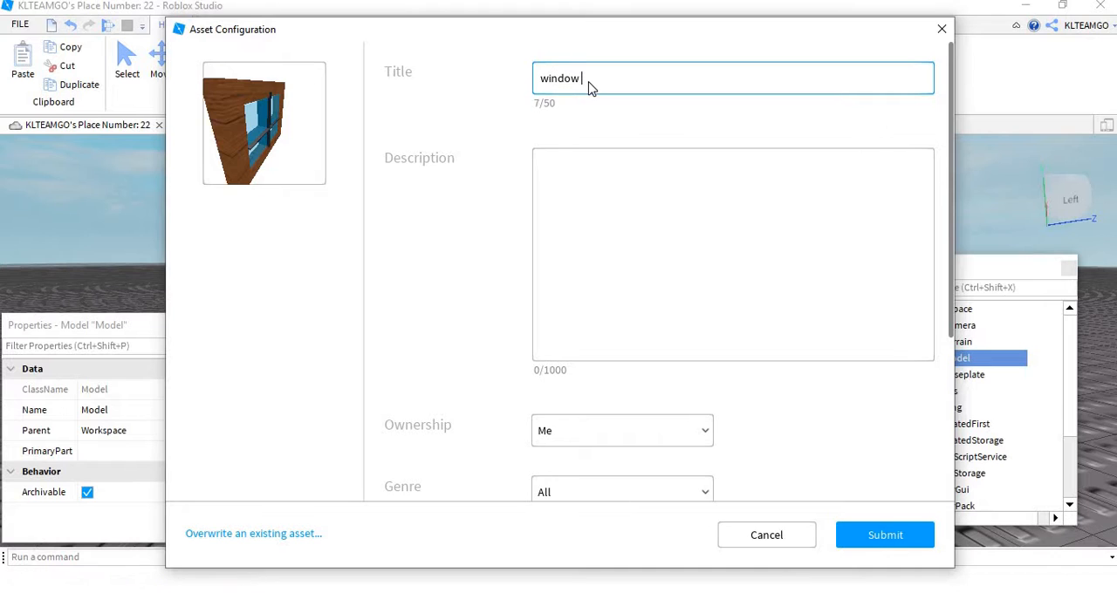
{"action": "type", "text": " modl"}
{"action": "key", "text": "BackSpace"}
Step: Describe the asset as "just a window", submit it to Roblox and close the asset configuration
{"action": "left_click", "coordinate": [631, 219]}
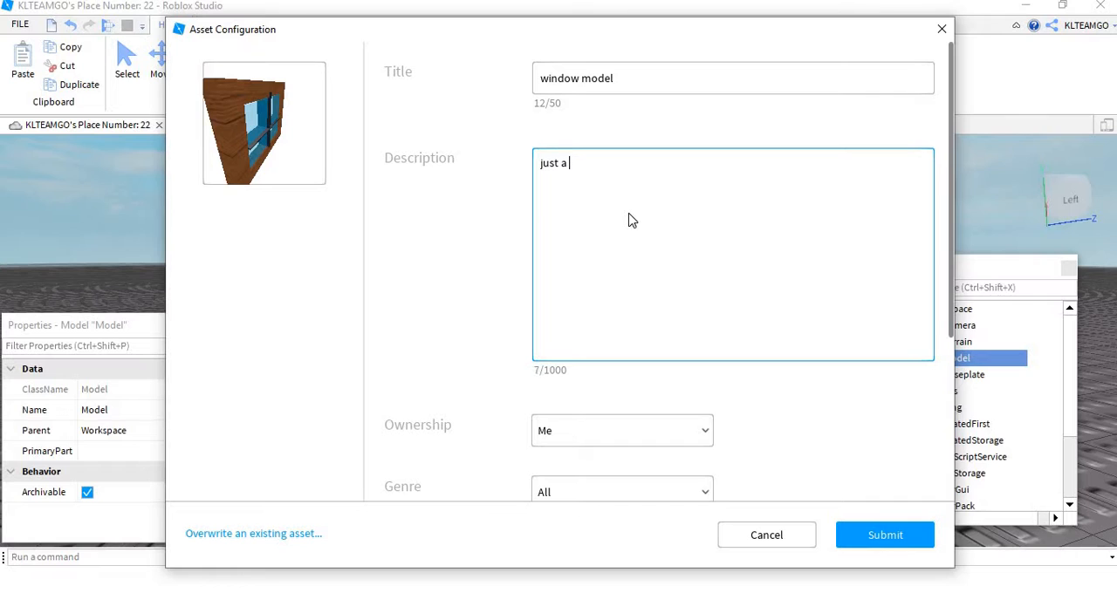
{"action": "type", "text": "just a window :/"}
{"action": "left_click", "coordinate": [855, 535]}
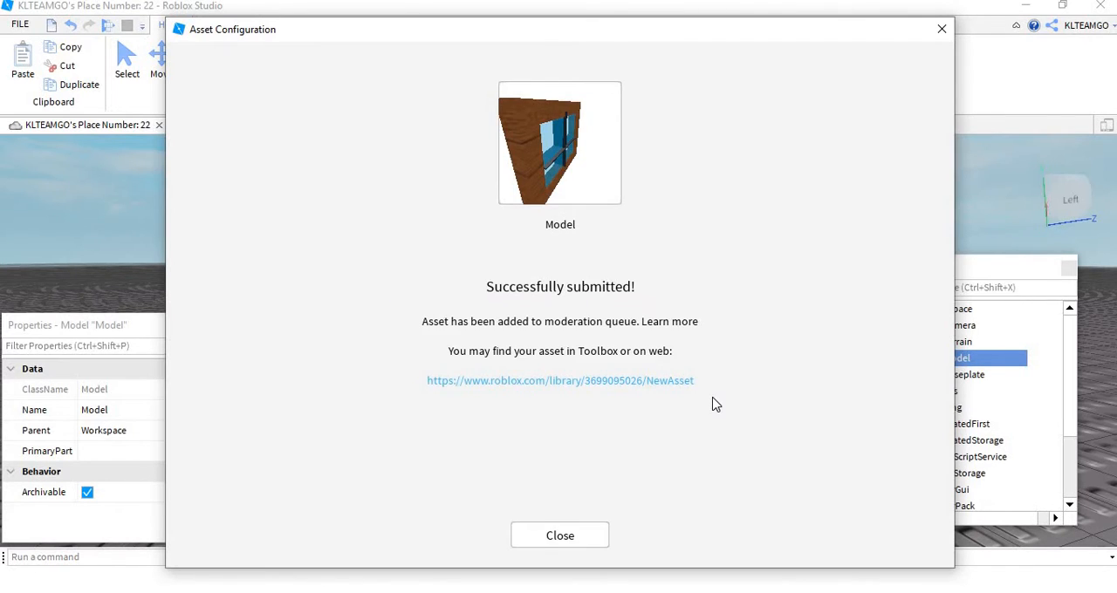
{"action": "left_click", "coordinate": [574, 535]}
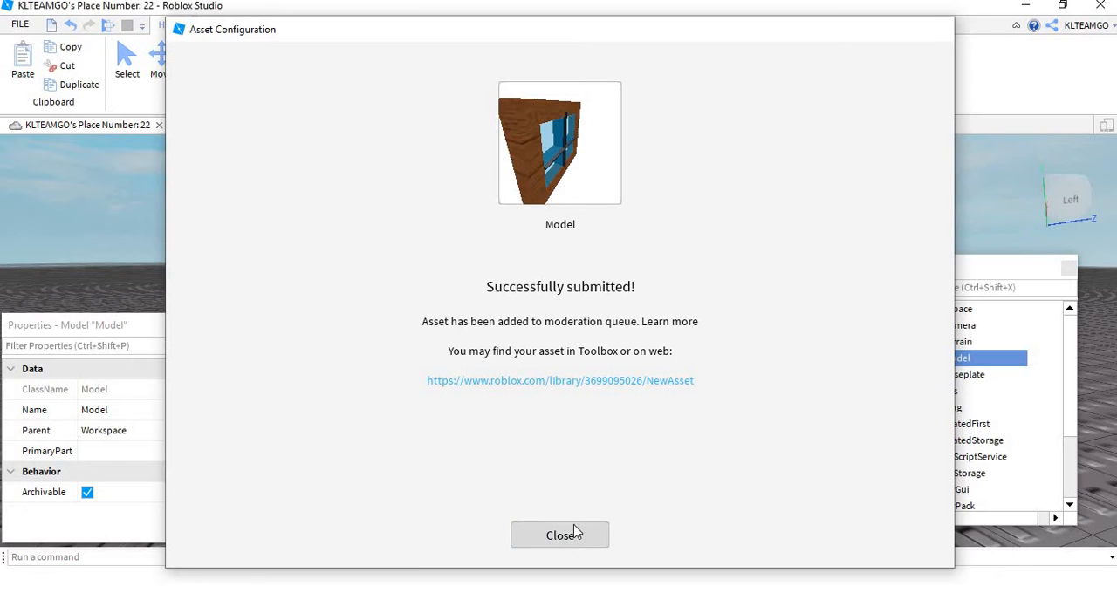